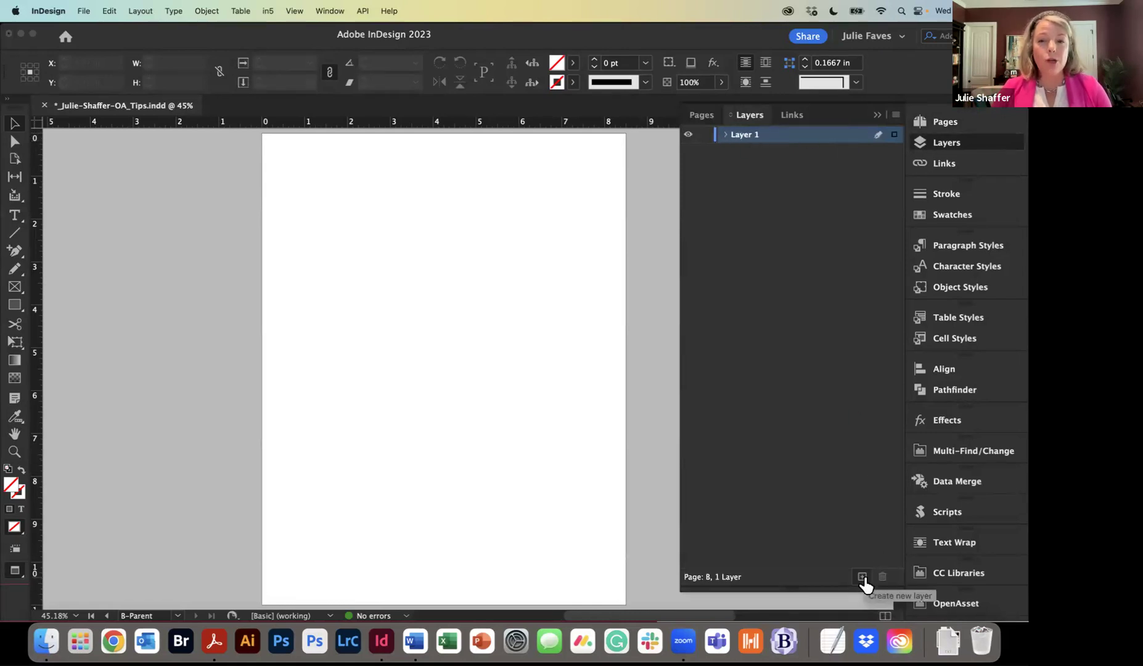
Step: Add a new layer on the B-Parent page and name it 2column
left_click(862, 577)
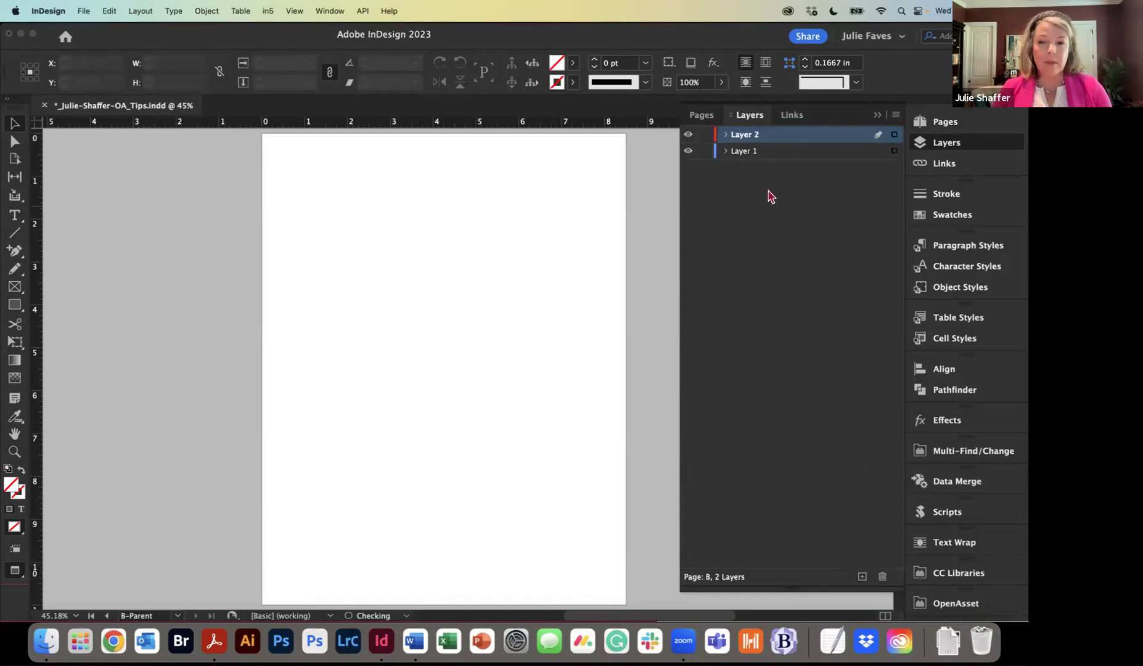
double_click(760, 139)
type("2colukn")
key("BackSpace")
type("mn")
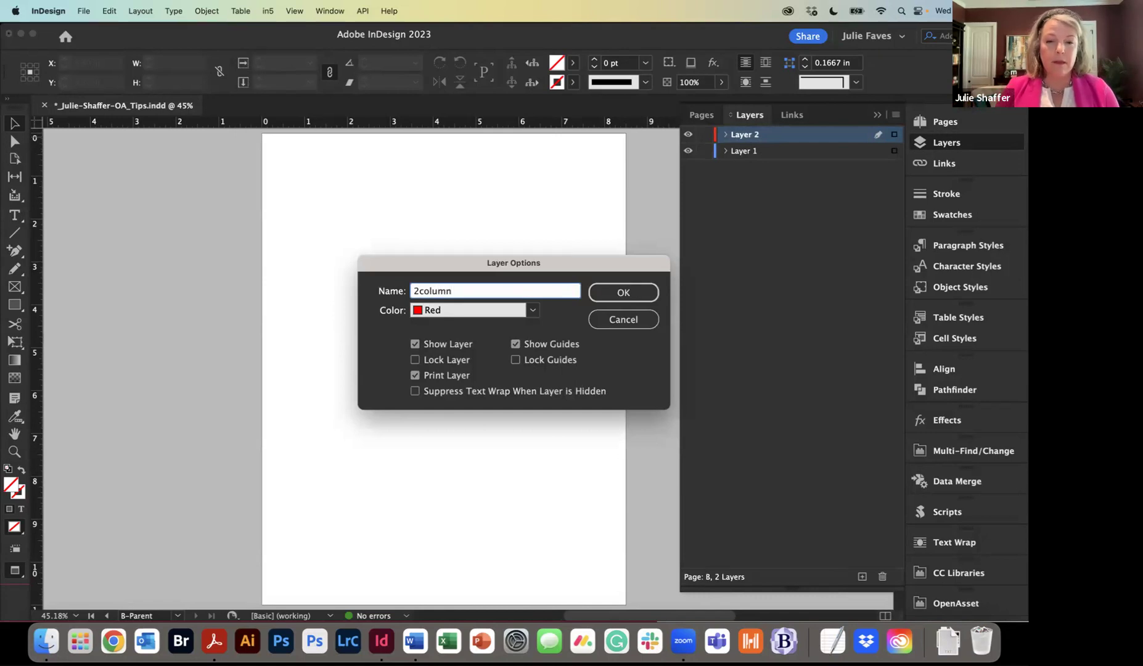
left_click(626, 294)
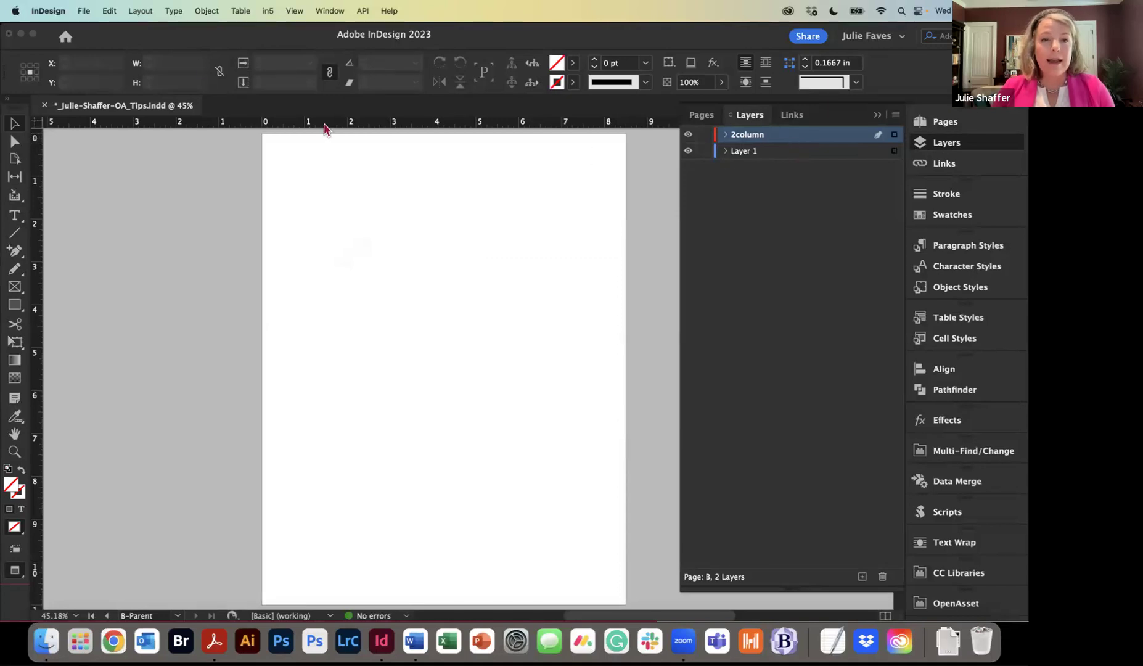
Step: Create ruler guides for two columns with an increased column gutter, fitted to the margins, on the 2column layer
left_click(145, 12)
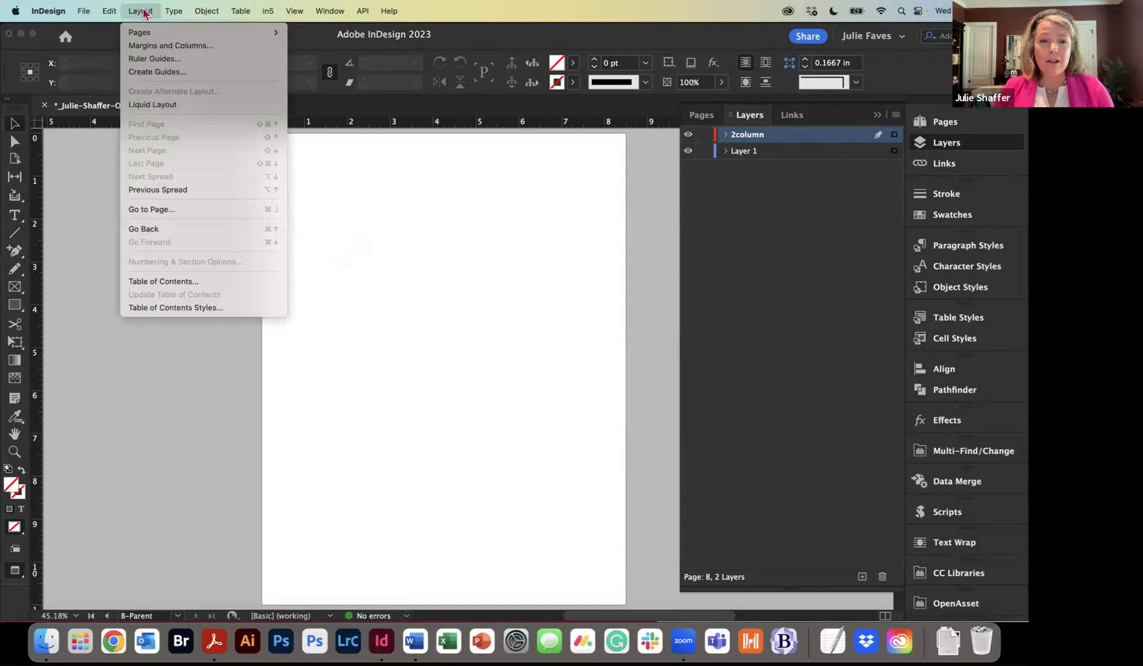
left_click(152, 79)
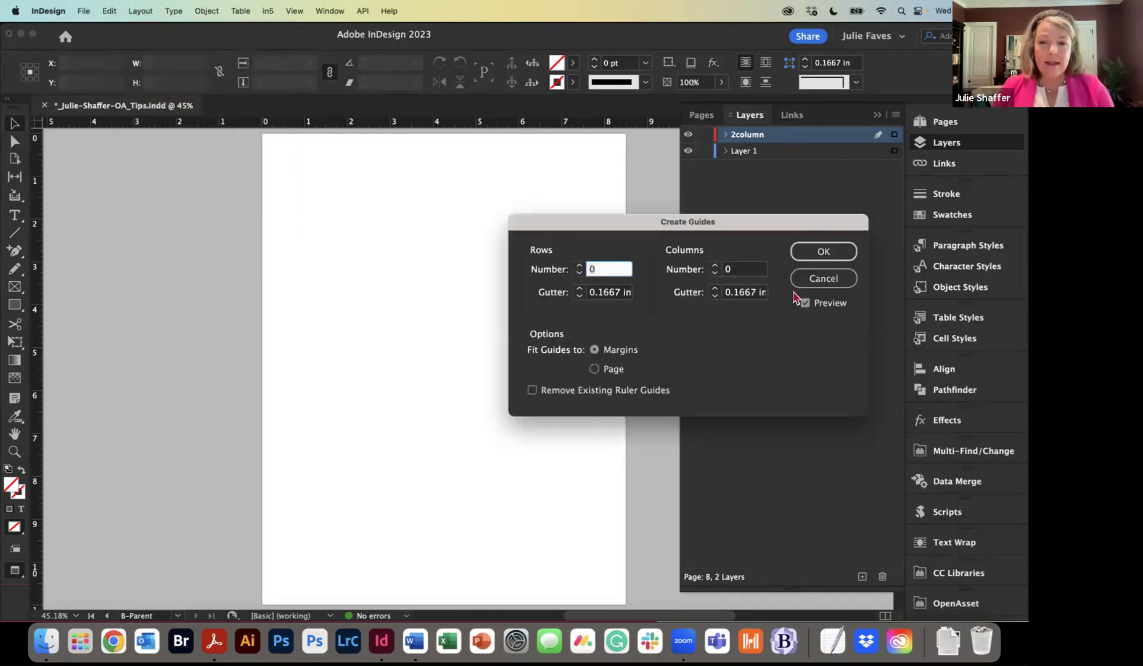
left_click(715, 265)
left_click(715, 266)
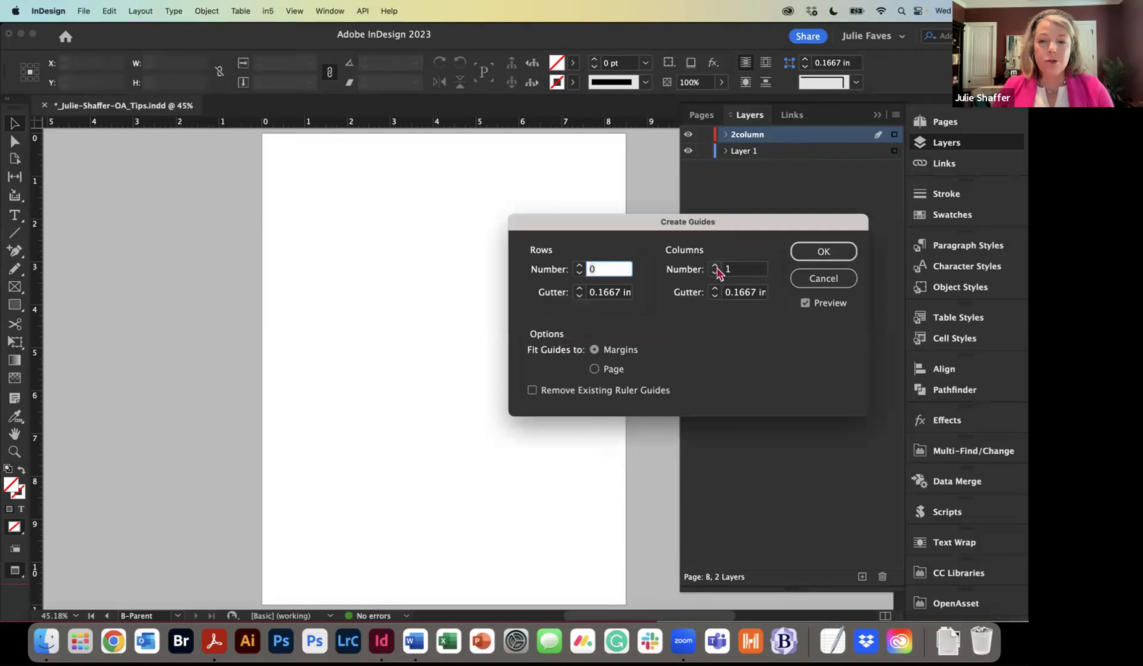
left_click(714, 288)
left_click(714, 288)
left_click(825, 253)
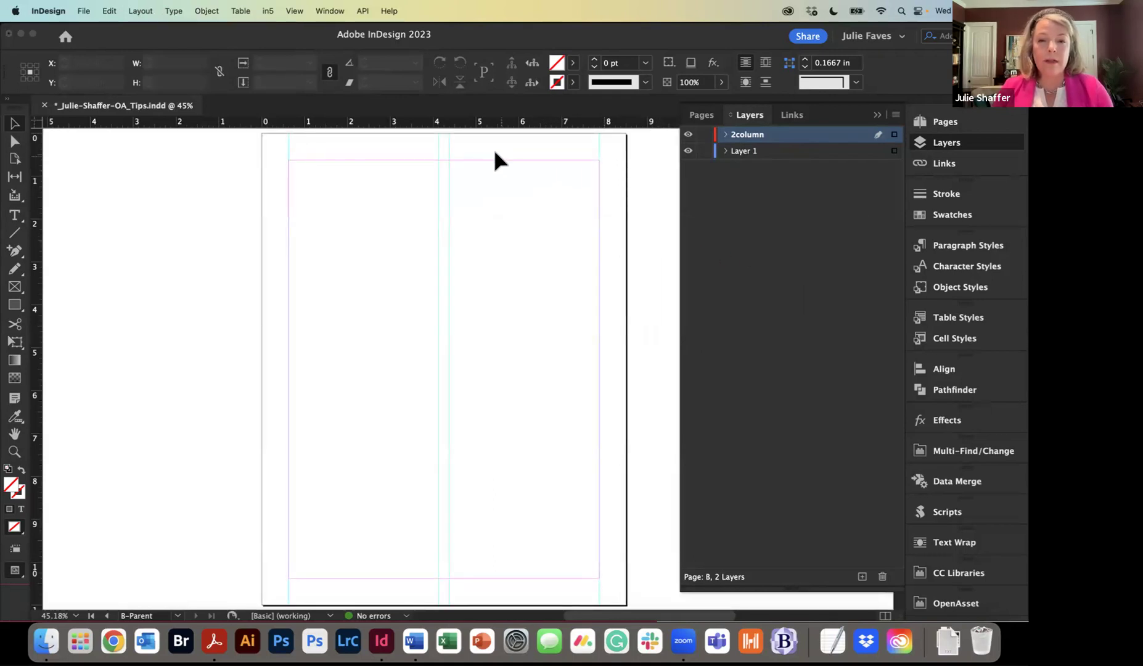
Step: Select all the column guides on the parent page and set their ruler guide color to Red
left_click_drag(278, 141, 635, 159)
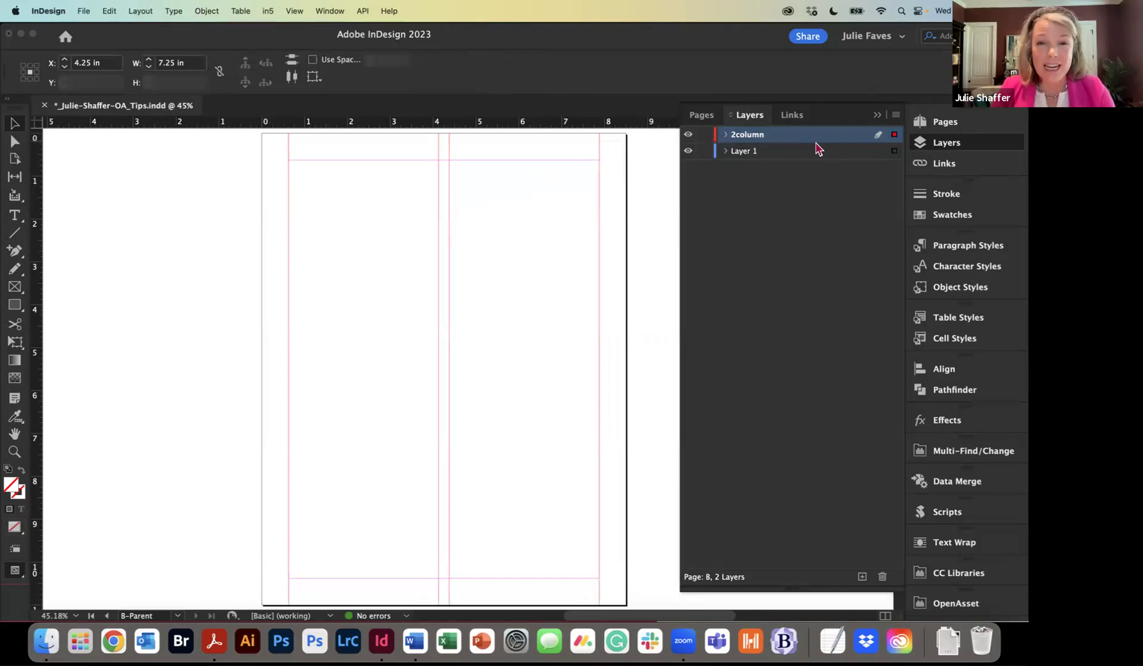
right_click(594, 143)
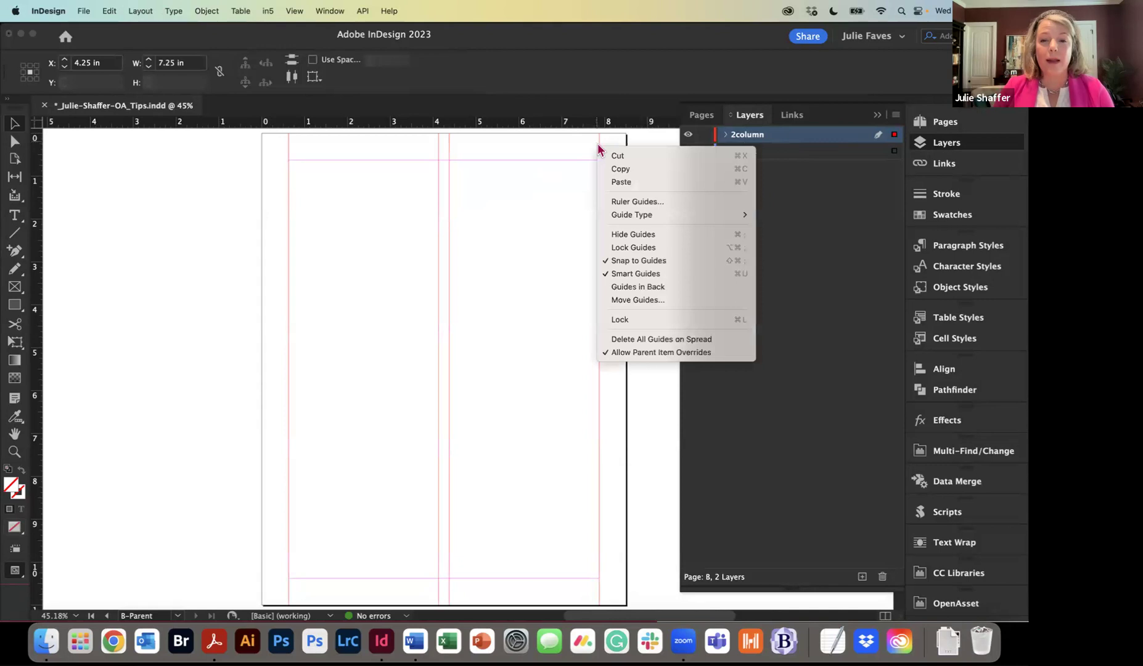
left_click(621, 208)
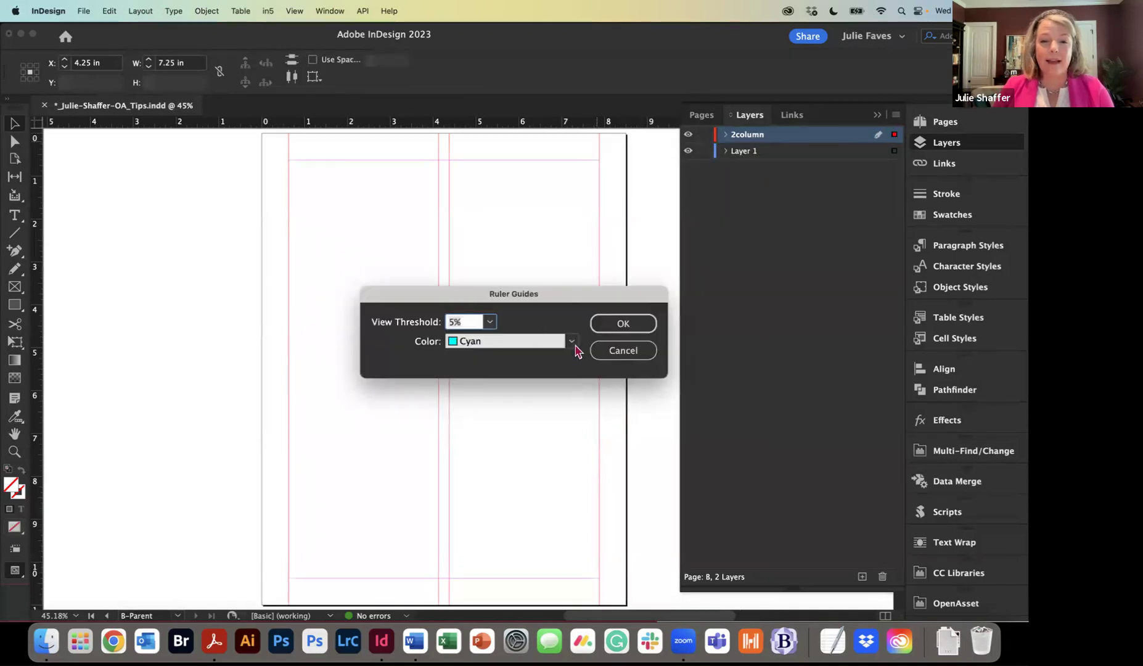
left_click(574, 346)
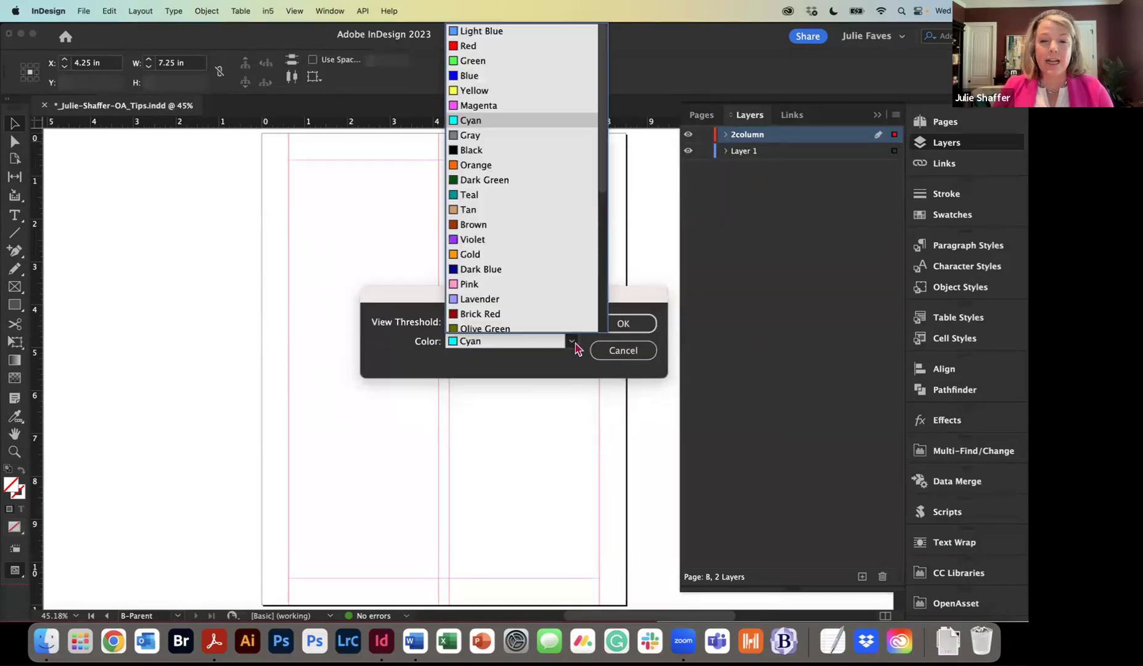
left_click(468, 45)
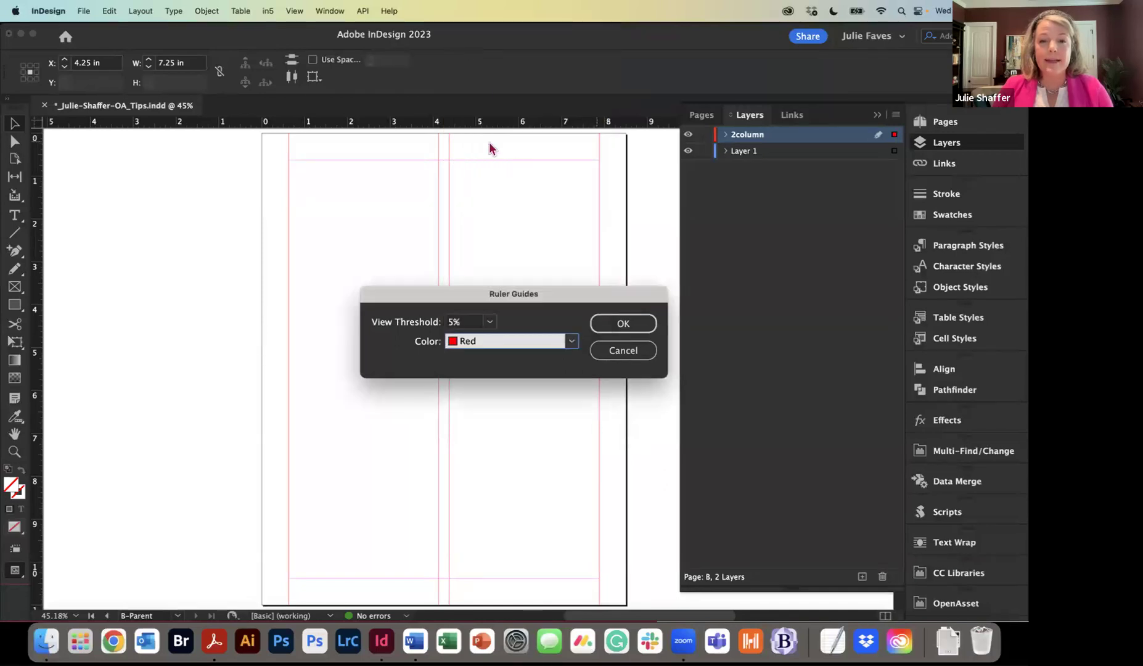
key("Return")
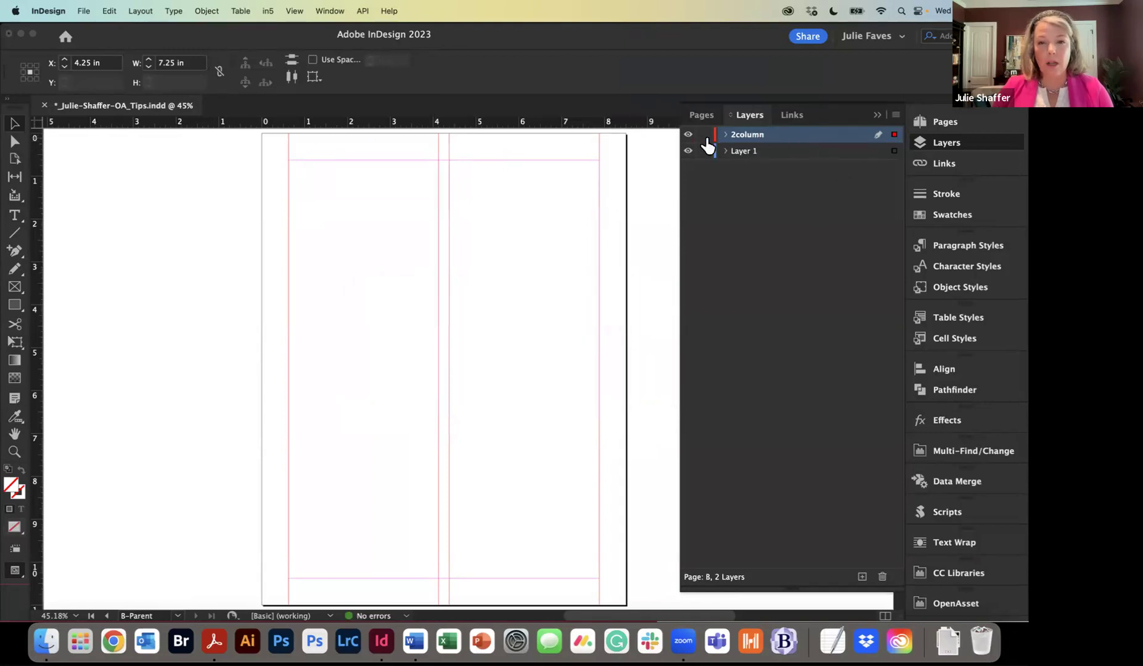
left_click(634, 174)
Step: Go to page 21 and toggle the 2column layer's visibility to check its guides over the heading text
left_click(953, 127)
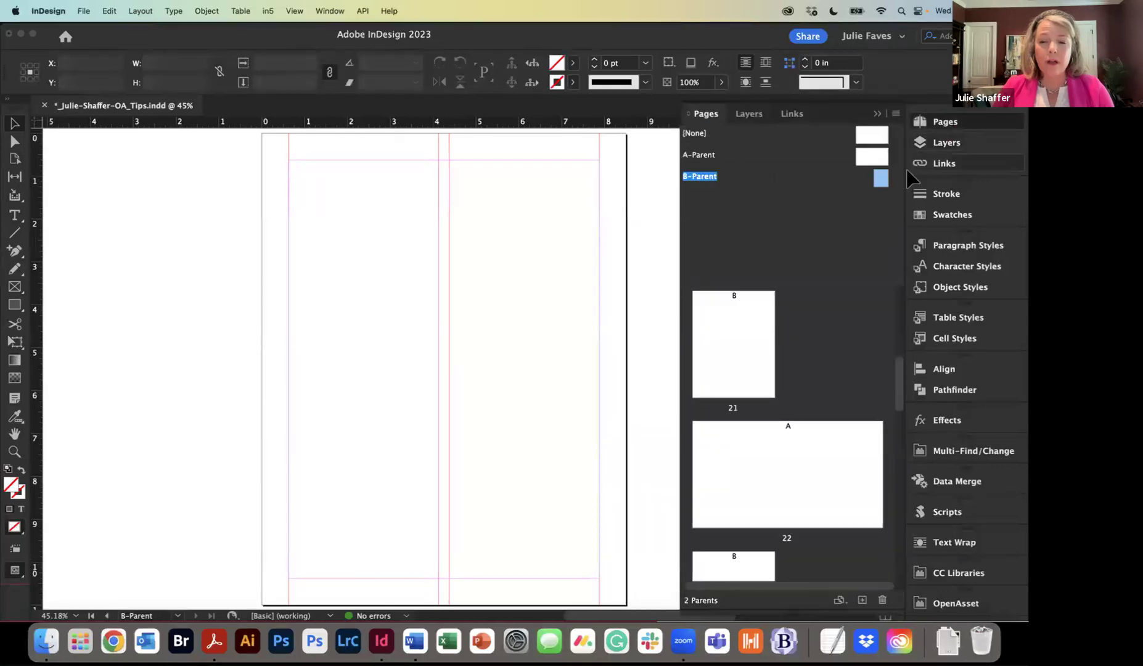
double_click(743, 373)
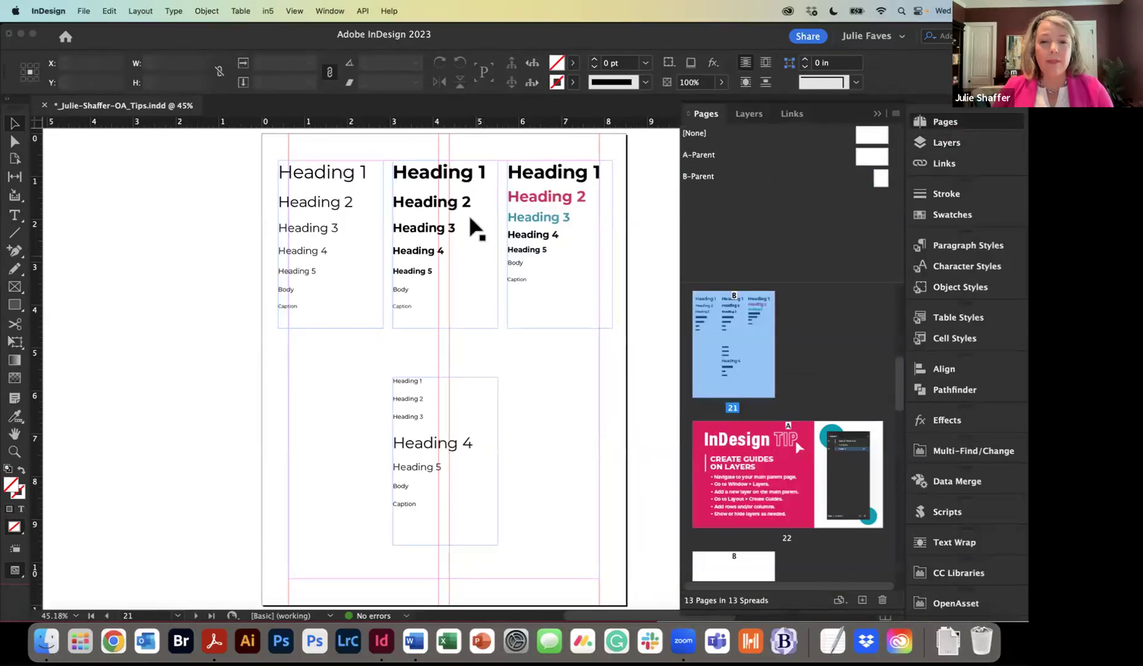
left_click(749, 117)
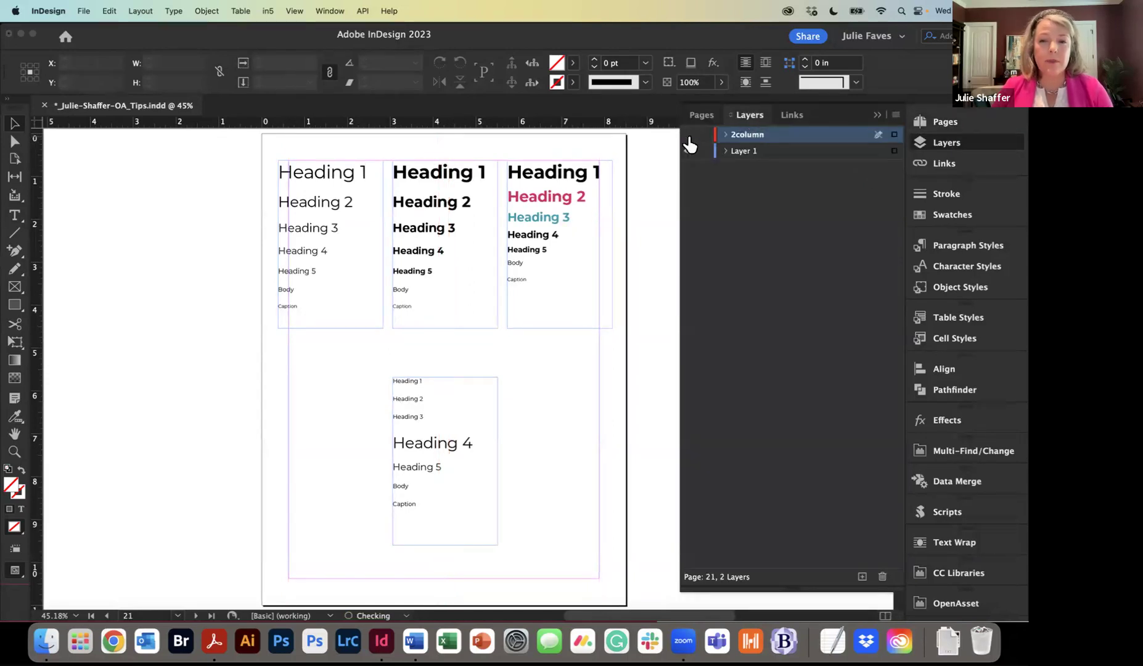
left_click(688, 135)
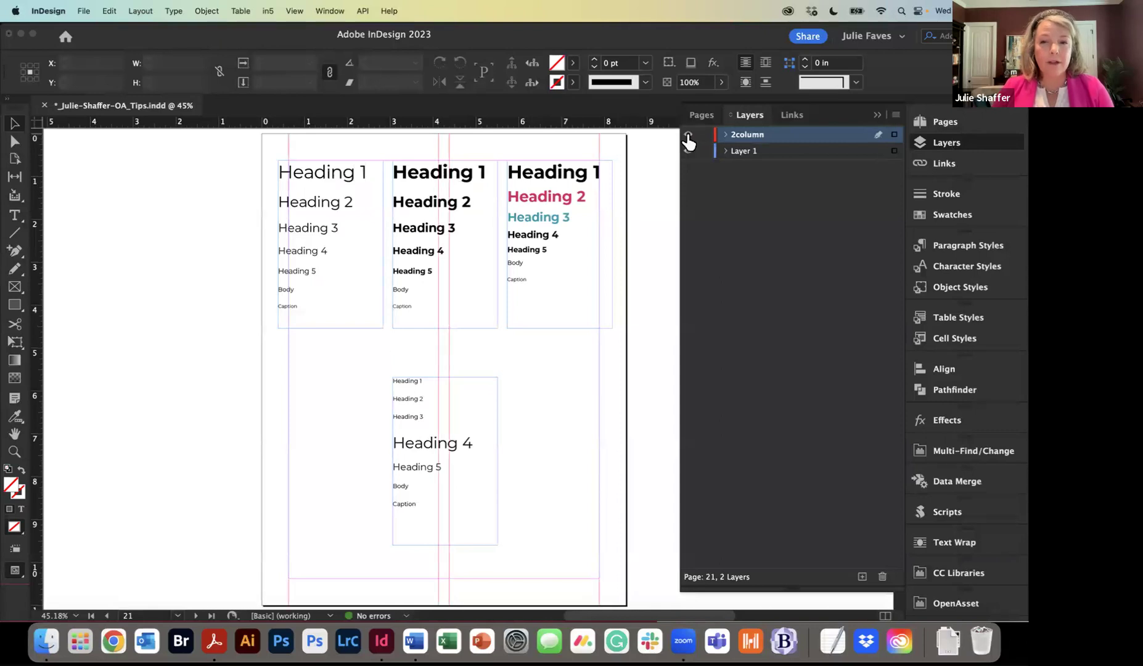
left_click(688, 140)
left_click(688, 141)
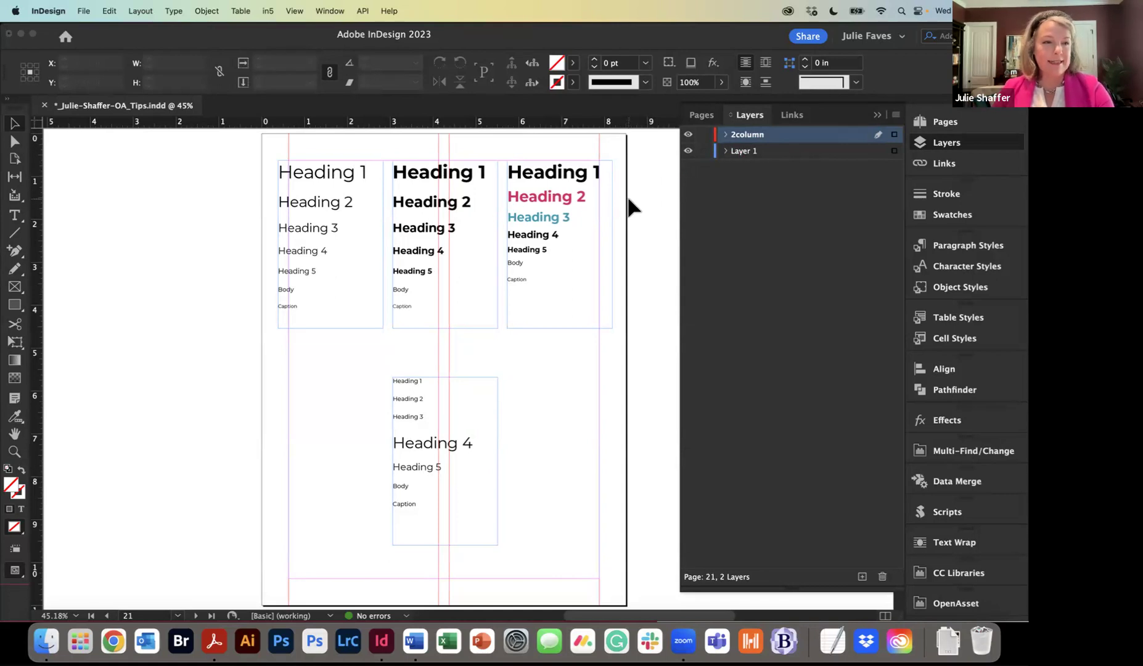
Step: Switch to the Acrobat slides and advance to the tip on aligning objects
key("super+Tab")
key("super+Tab")
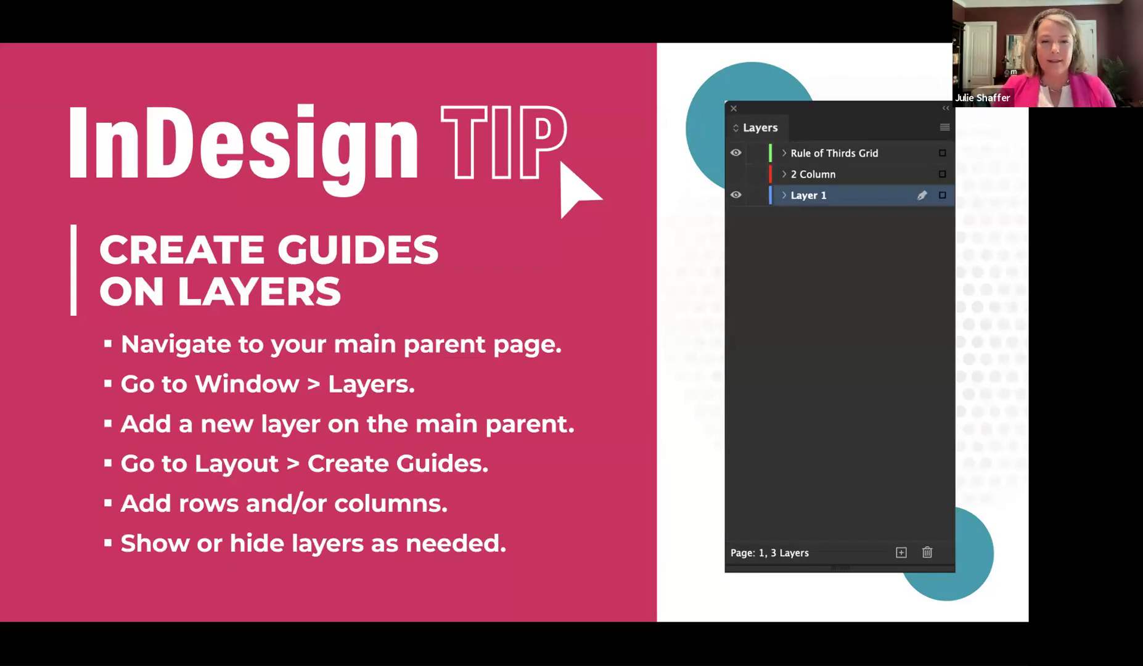
key("Right")
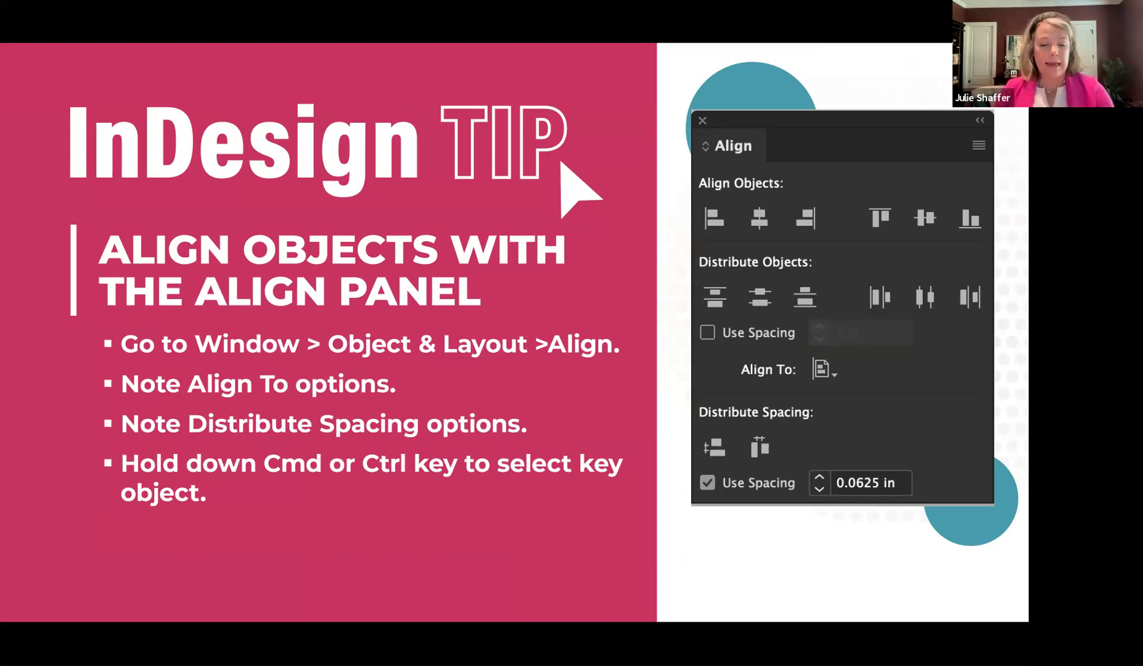
Step: Switch back to InDesign, go to the nine squares on page 25 and bring up the Align options
key("super+Tab")
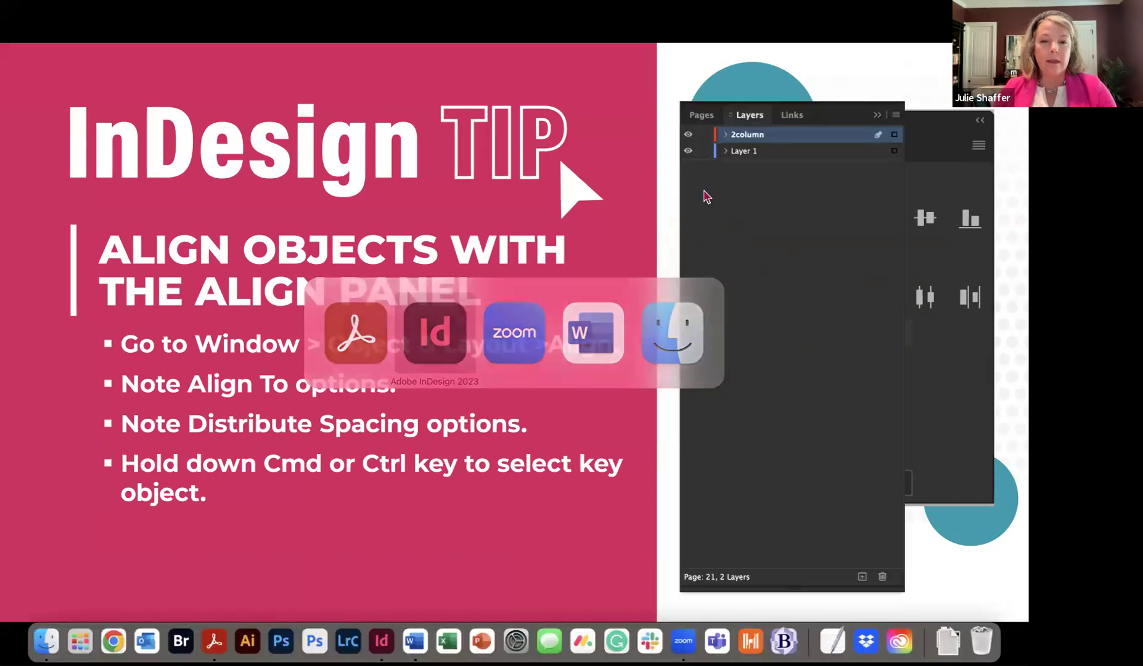
scroll(626, 259, "down", 15)
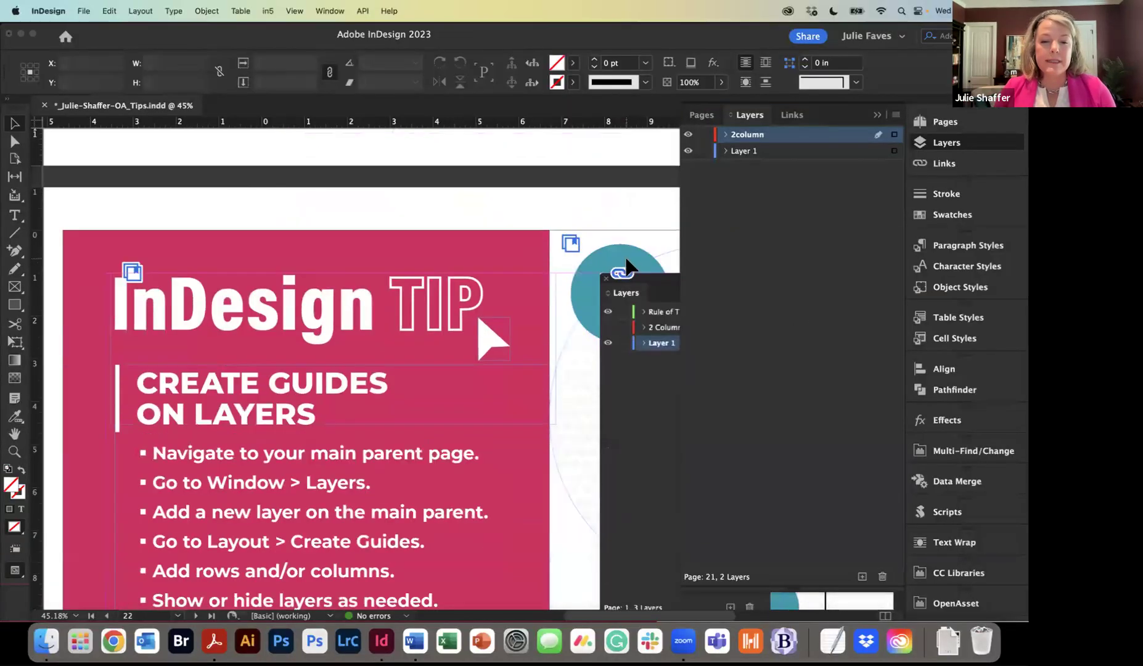
scroll(626, 260, "down", 15)
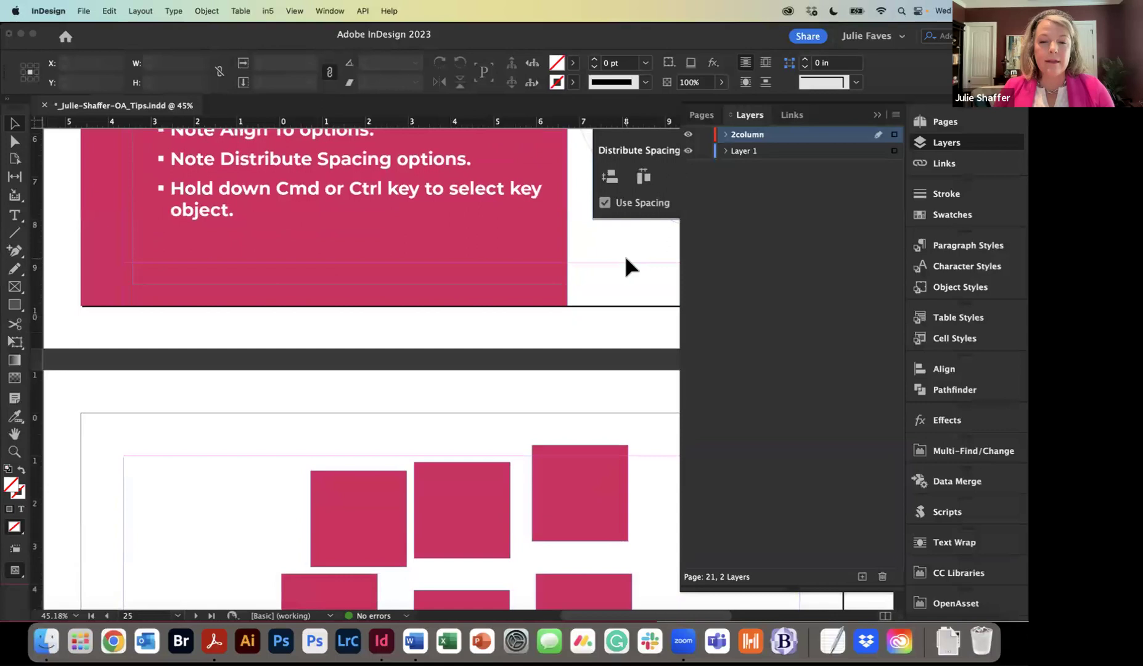
scroll(626, 265, "down", 3)
left_click(620, 250)
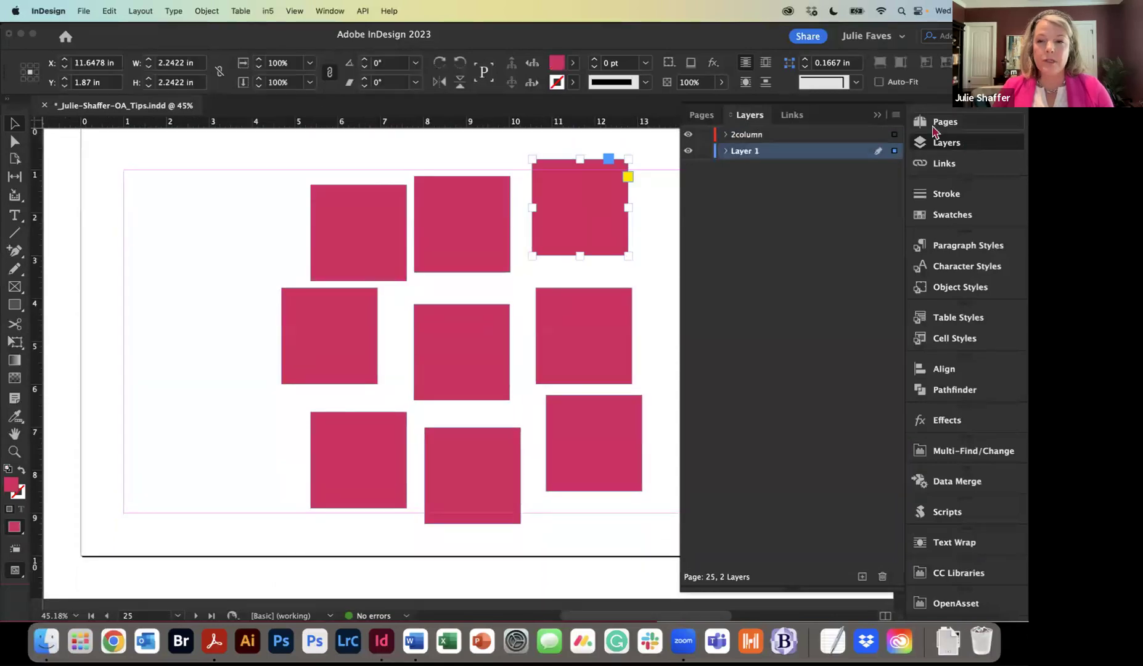
left_click(877, 116)
left_click(952, 370)
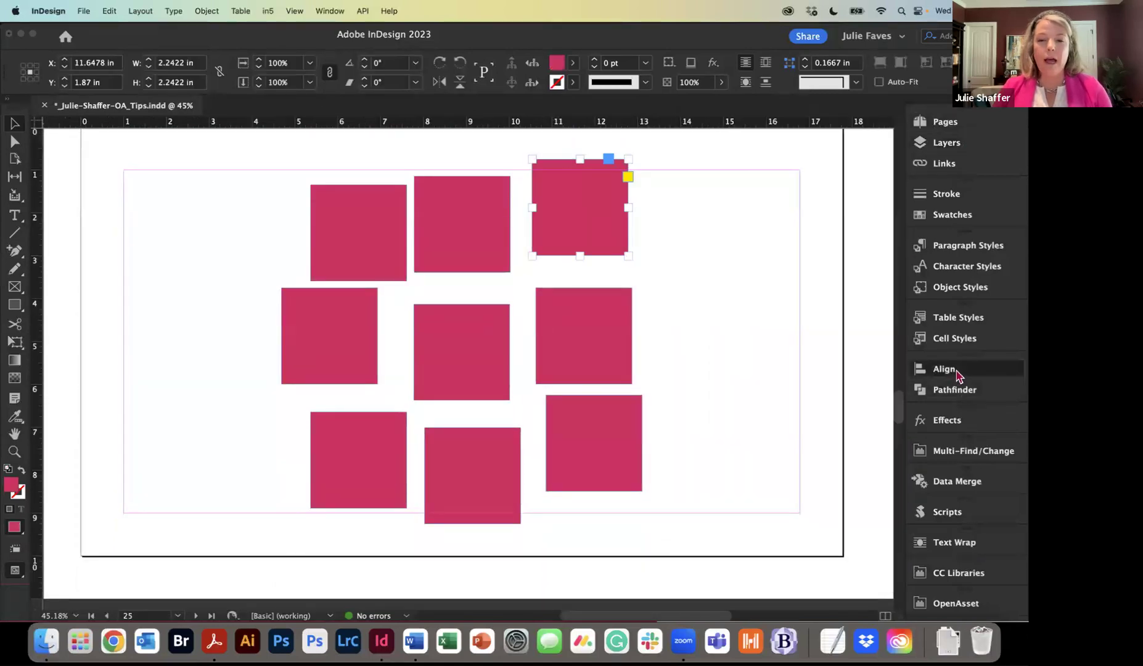
scroll(712, 244, "right", 3)
left_click(700, 237)
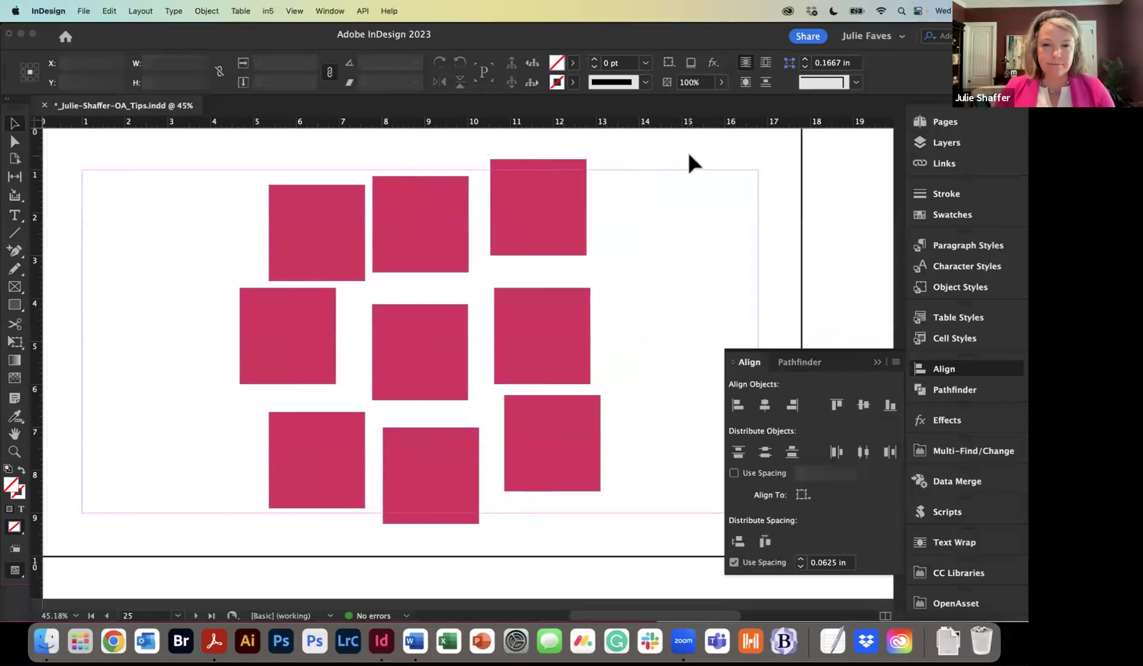
Step: Set the alignment reference to Align to Page and align the middle square to the page's vertical center
left_click_drag(658, 149, 199, 555)
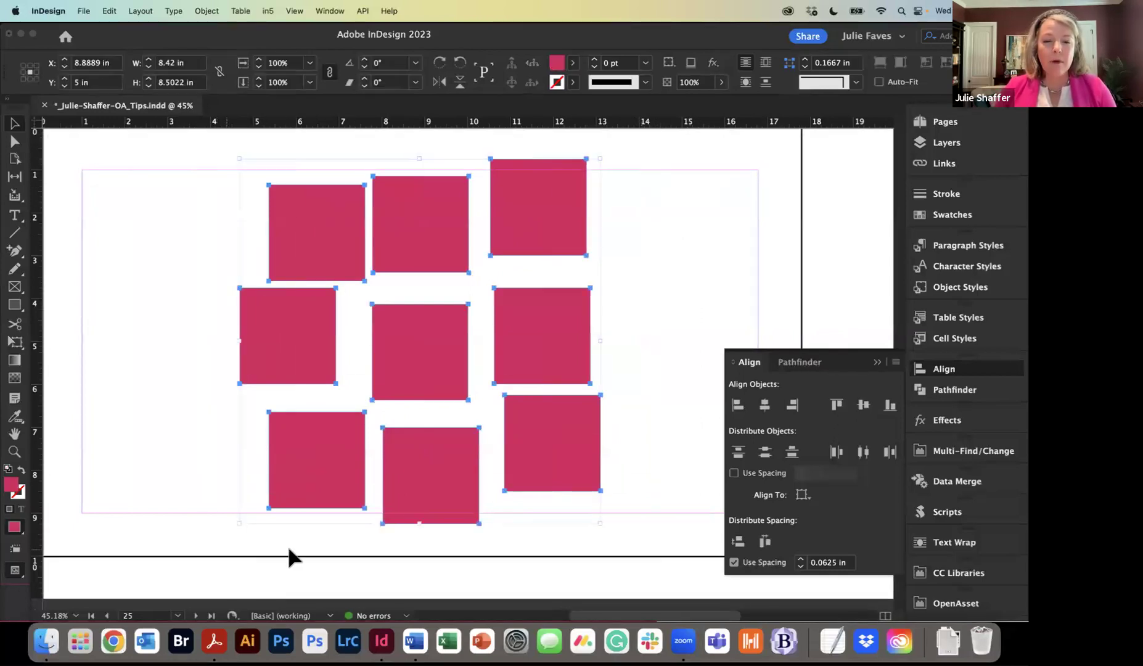
left_click(807, 499)
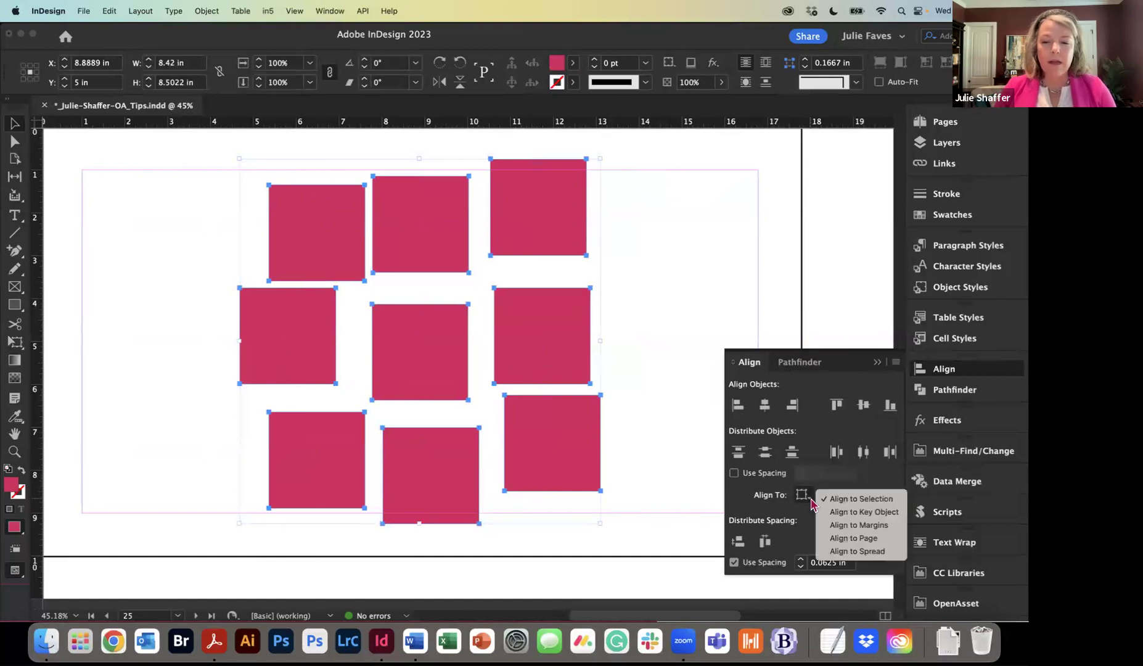
left_click(854, 538)
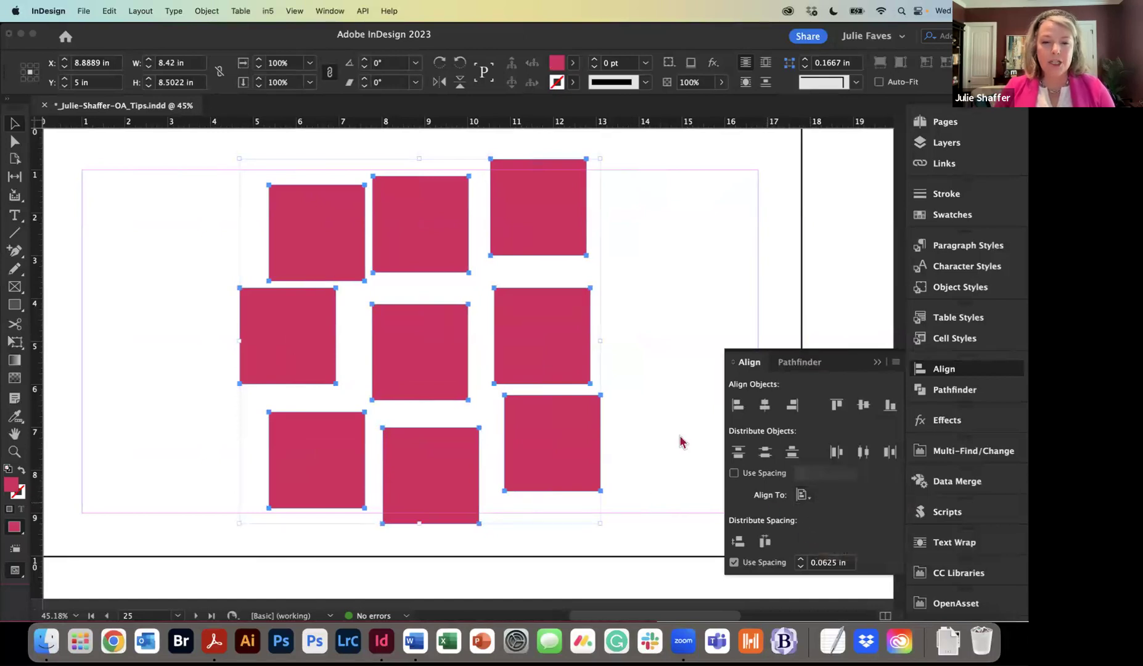
left_click(455, 343)
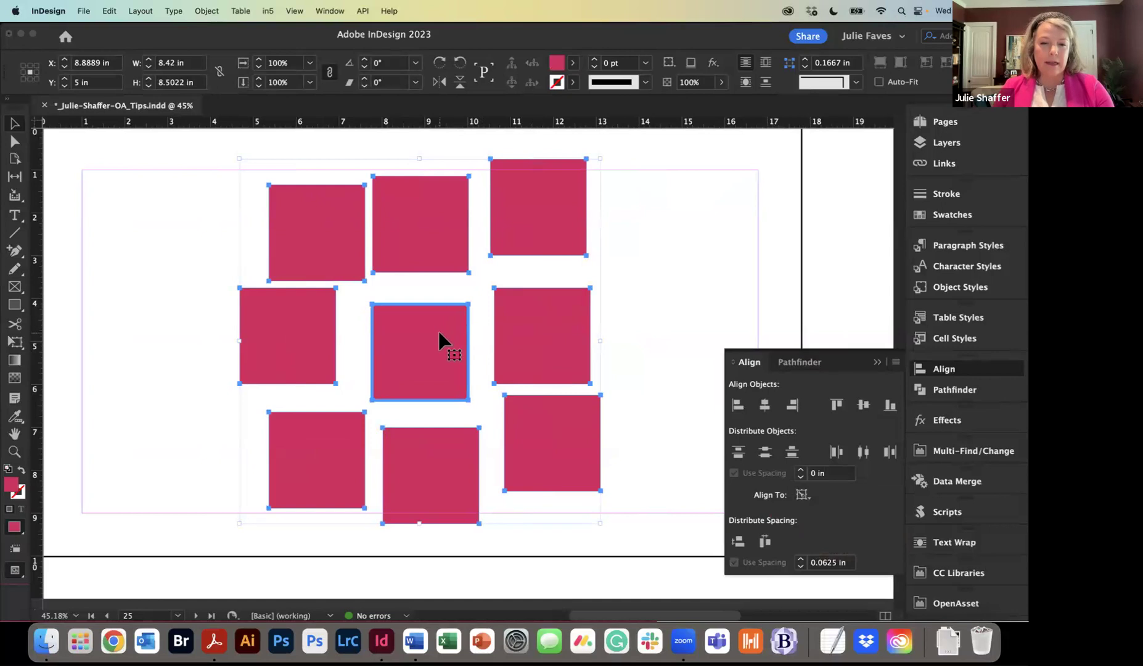
left_click(659, 262)
left_click(438, 338)
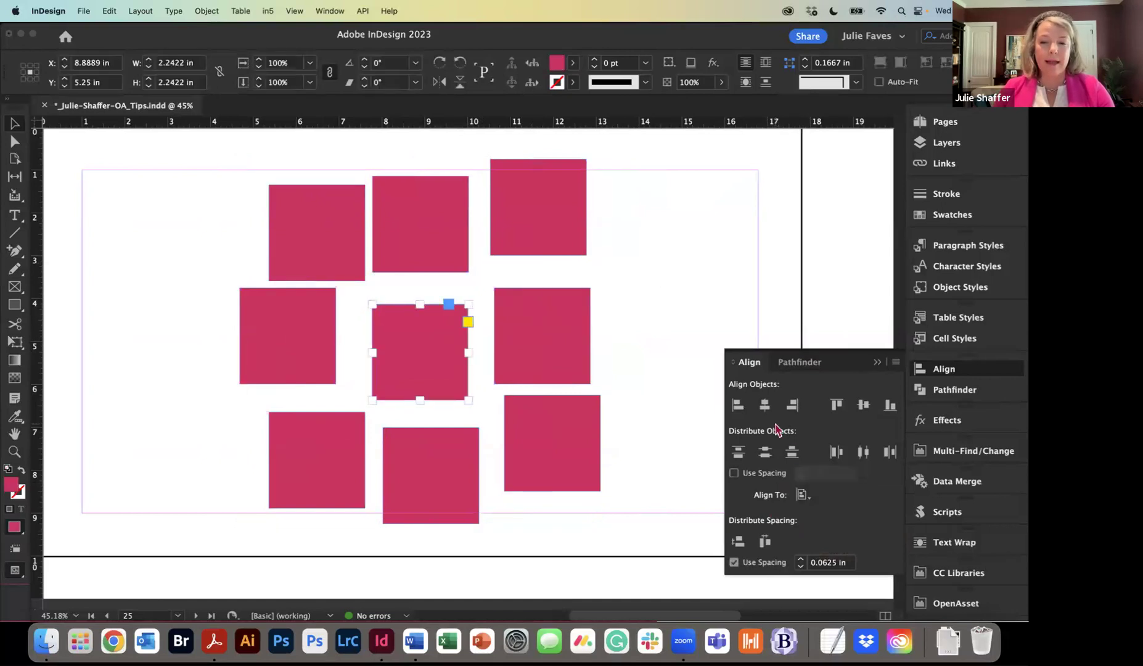
left_click(863, 408)
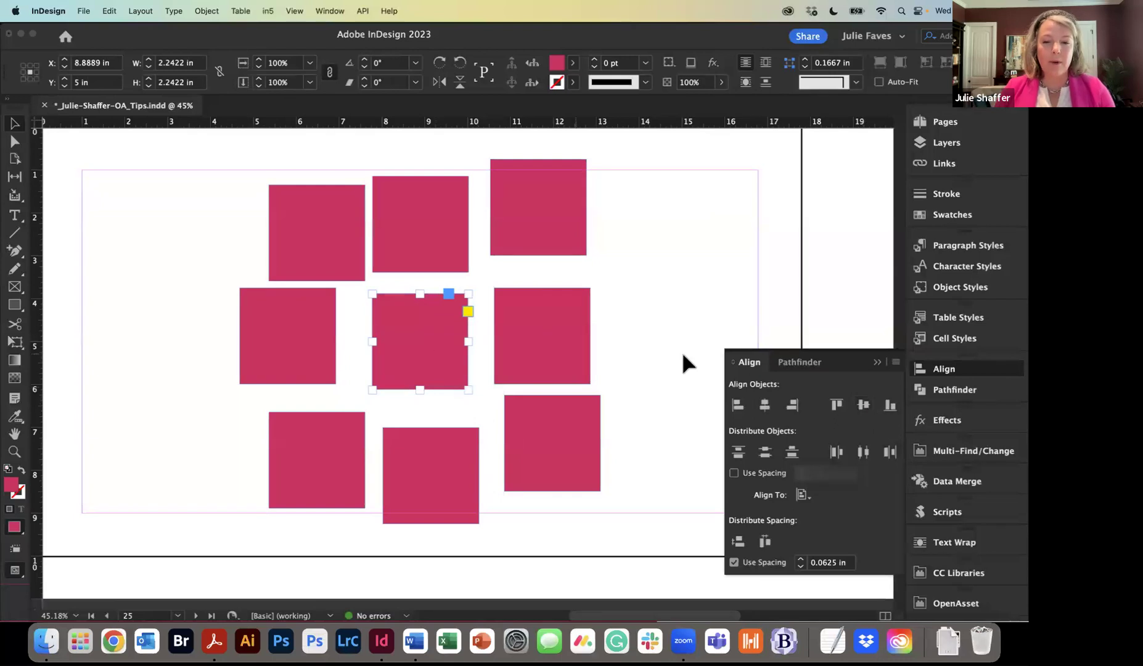
Step: Set the alignment reference to Align to Margins and align the three top-row squares to the top margin
left_click(806, 500)
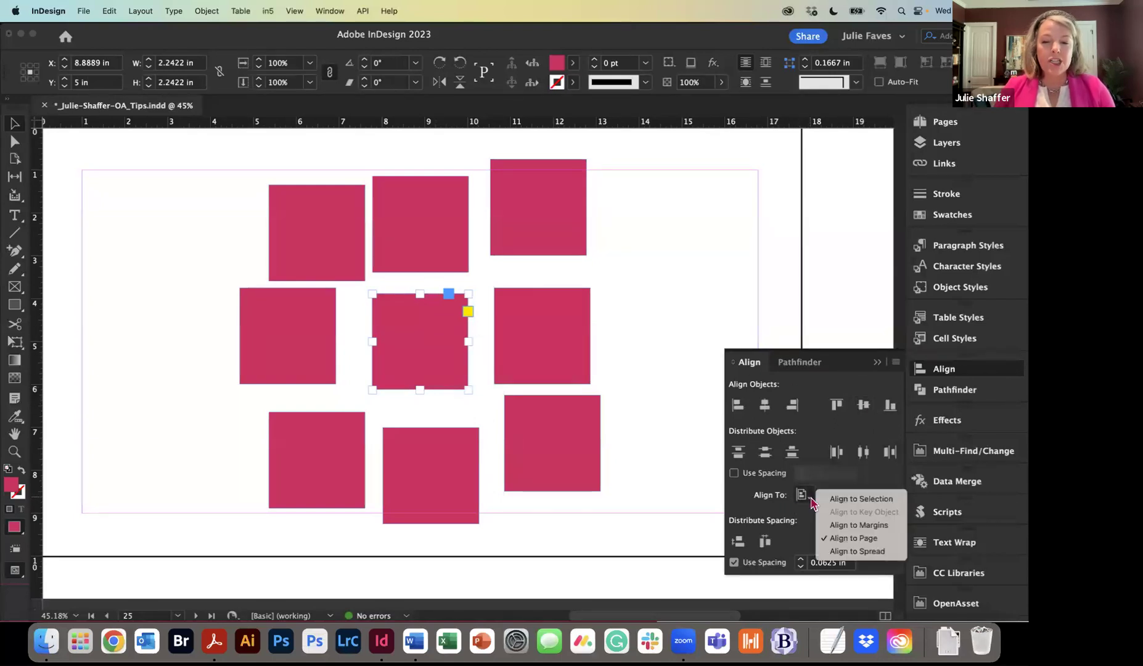
left_click(827, 525)
left_click_drag(641, 205, 232, 233)
left_click(835, 405)
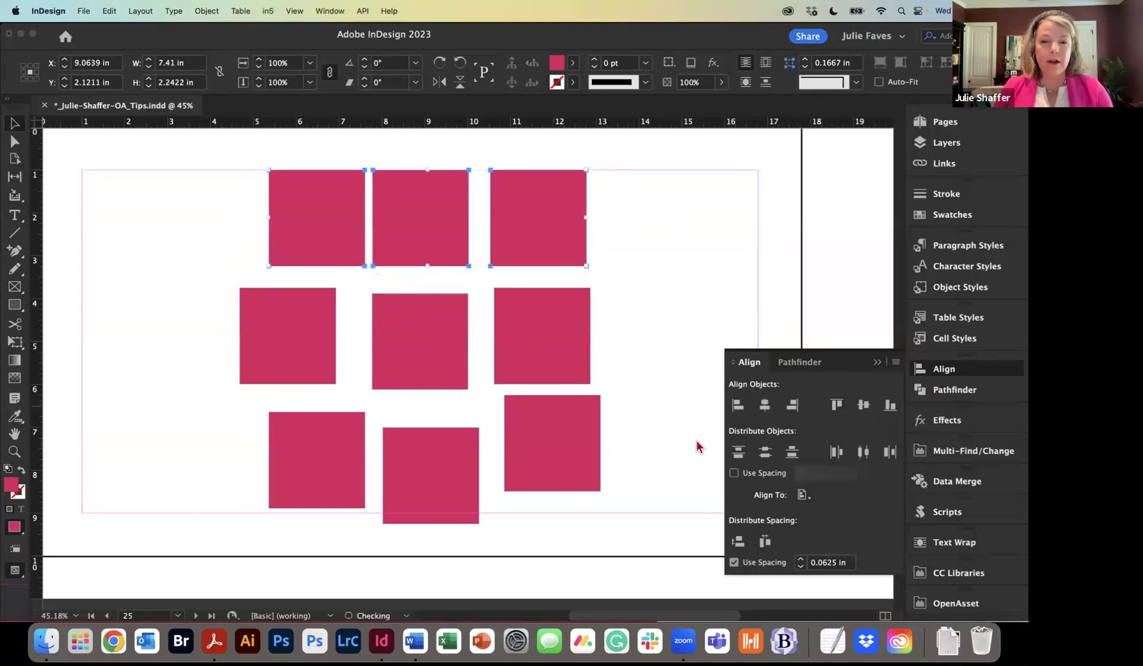
Step: Align the three bottom-row squares to the bottom margin
left_click_drag(534, 464, 237, 468)
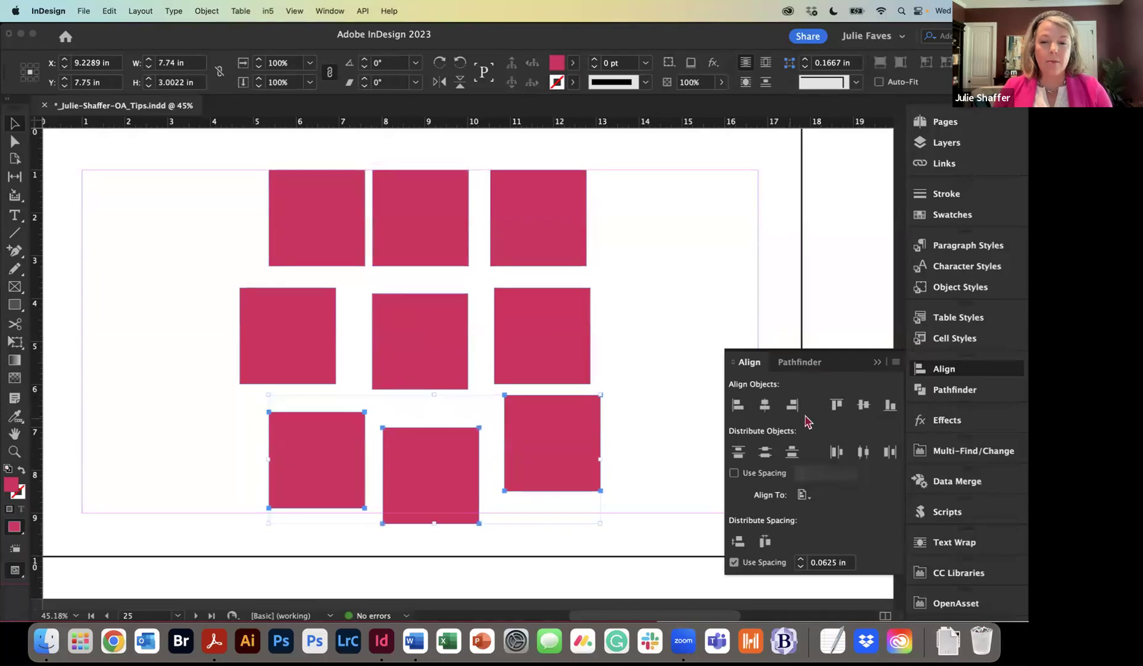
left_click(889, 405)
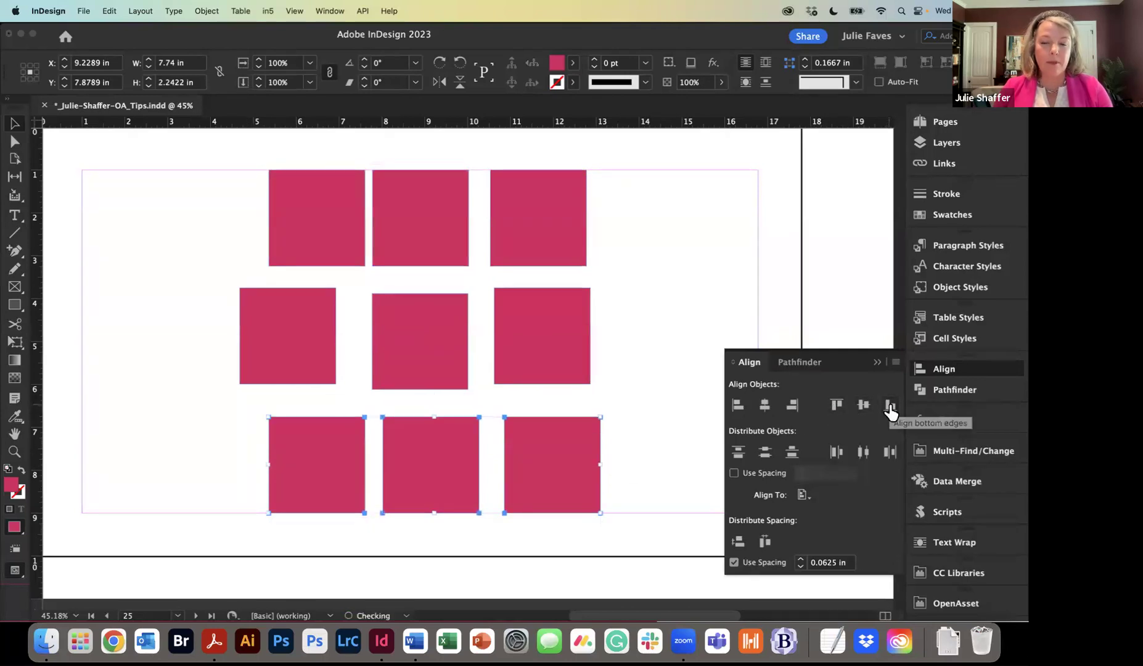
left_click(634, 351)
Step: Make the center square the key object of the middle row and distribute the row's squares by vertical centers
left_click_drag(607, 202, 524, 476)
left_click_drag(639, 325, 191, 343)
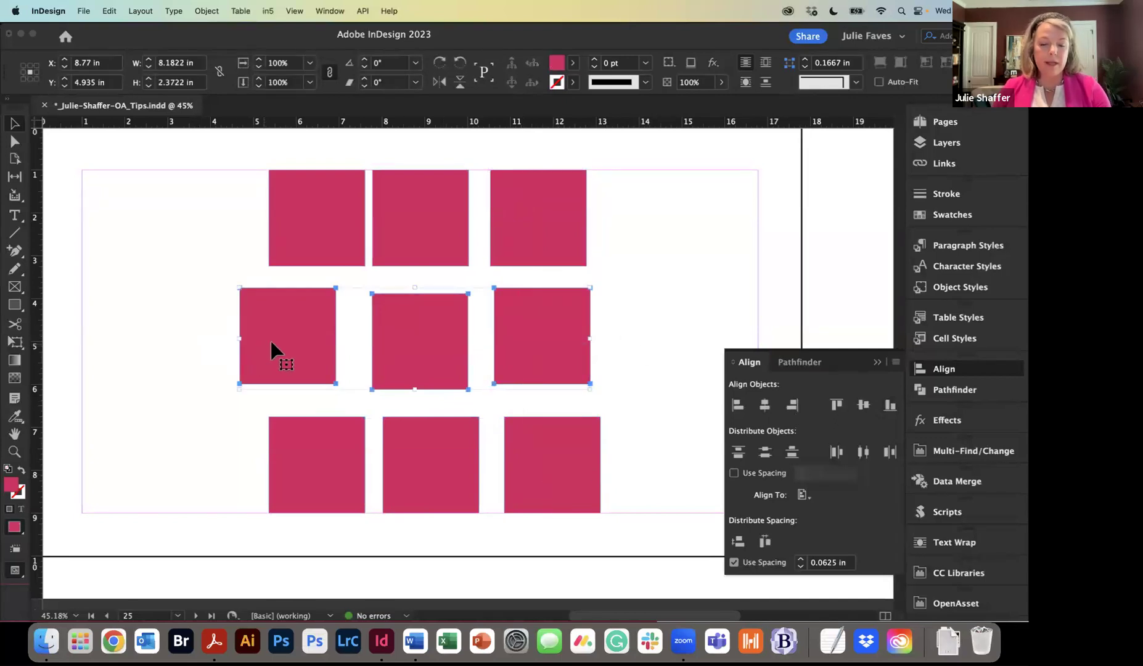
left_click(415, 325)
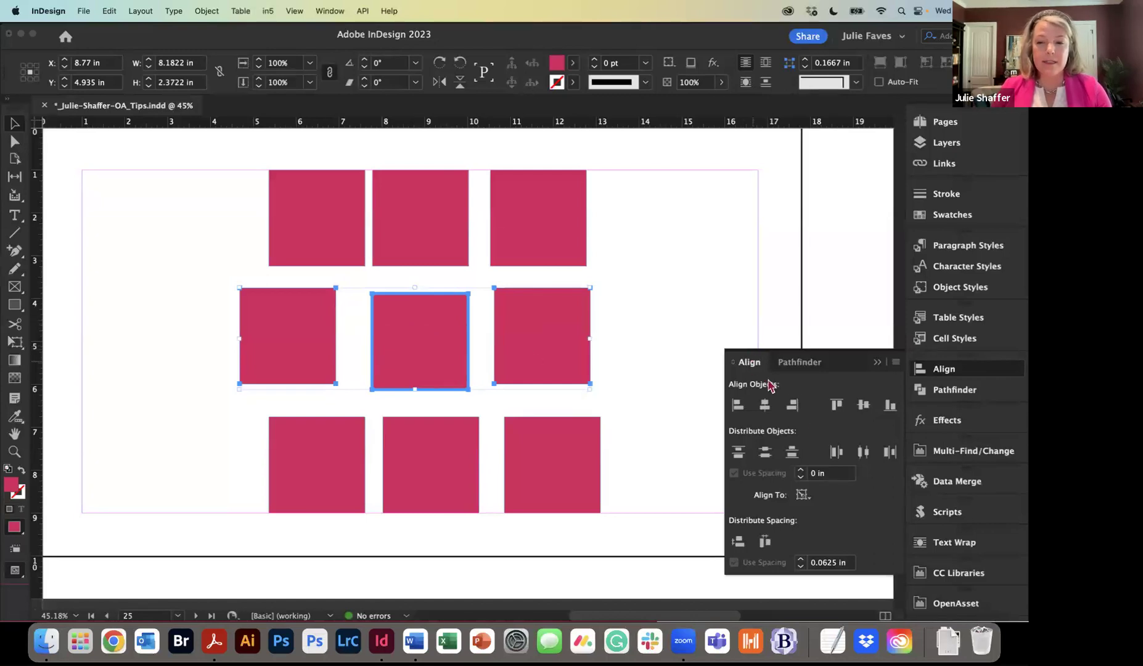
left_click(765, 454)
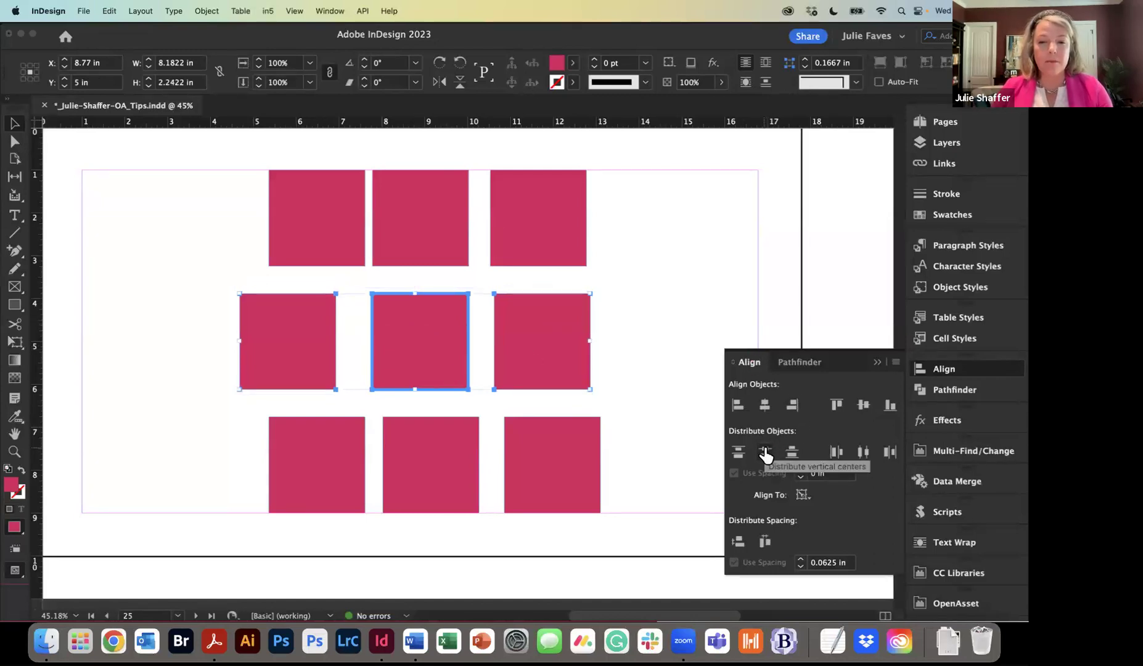
Step: Set the alignment reference to Align to Selection and align the three left-column squares by their right edges
left_click_drag(302, 150, 328, 531)
left_click(792, 404)
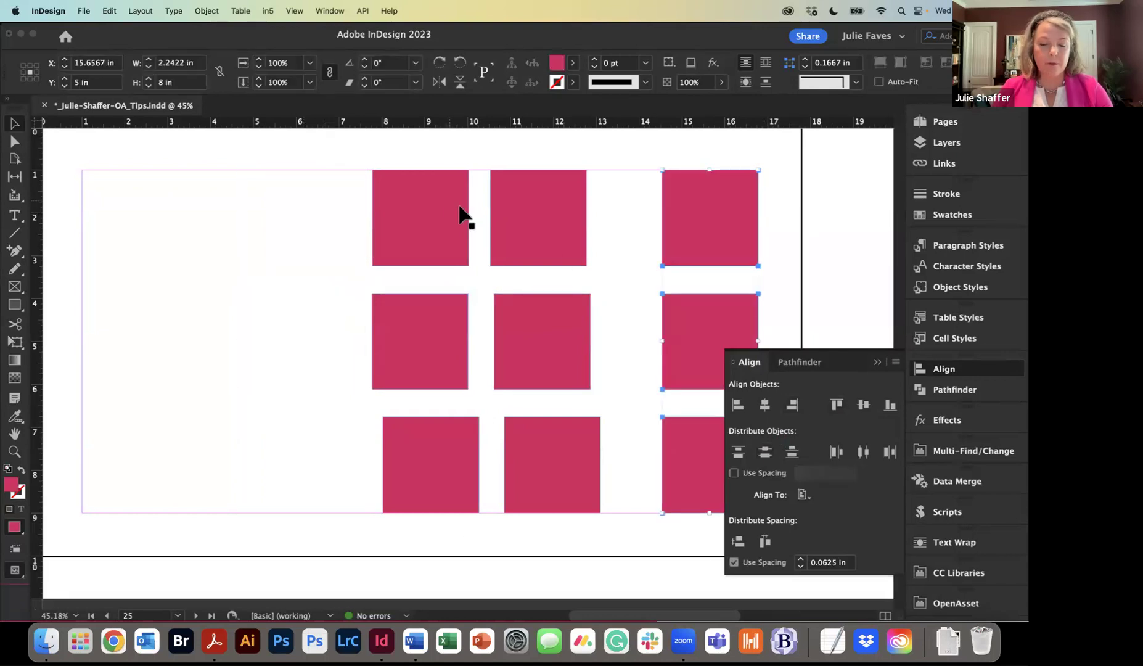
key("super+z")
left_click(804, 496)
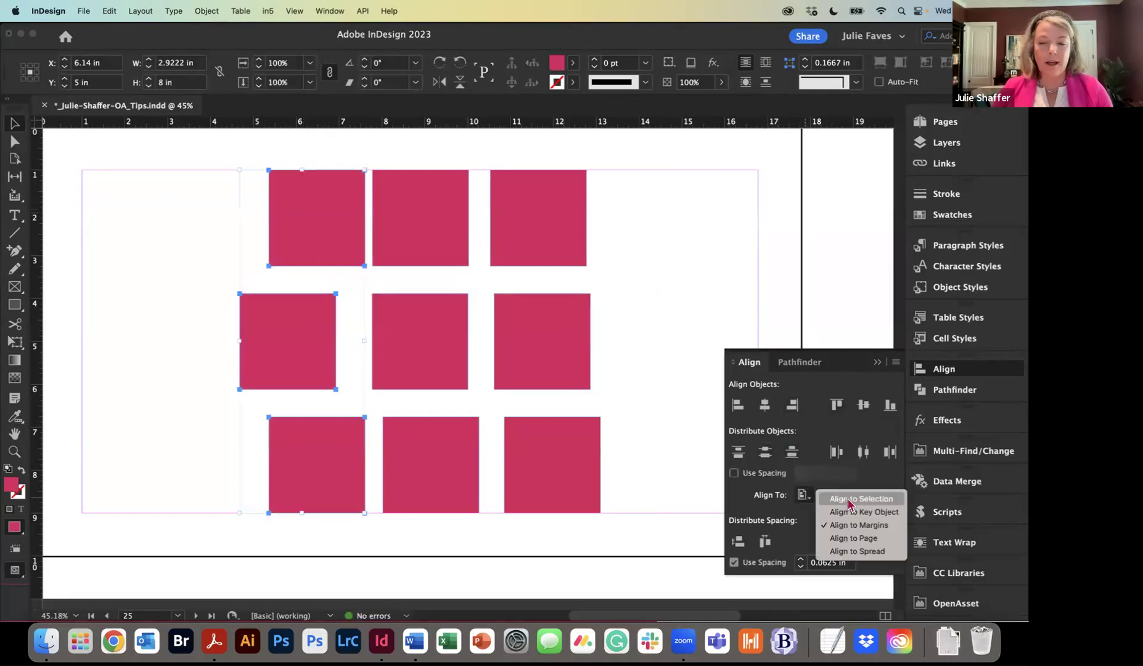
left_click(854, 499)
left_click(792, 405)
Step: Align the right-column squares by their left edges and the middle-column squares by their horizontal centers
left_click_drag(592, 158, 505, 524)
left_click(737, 405)
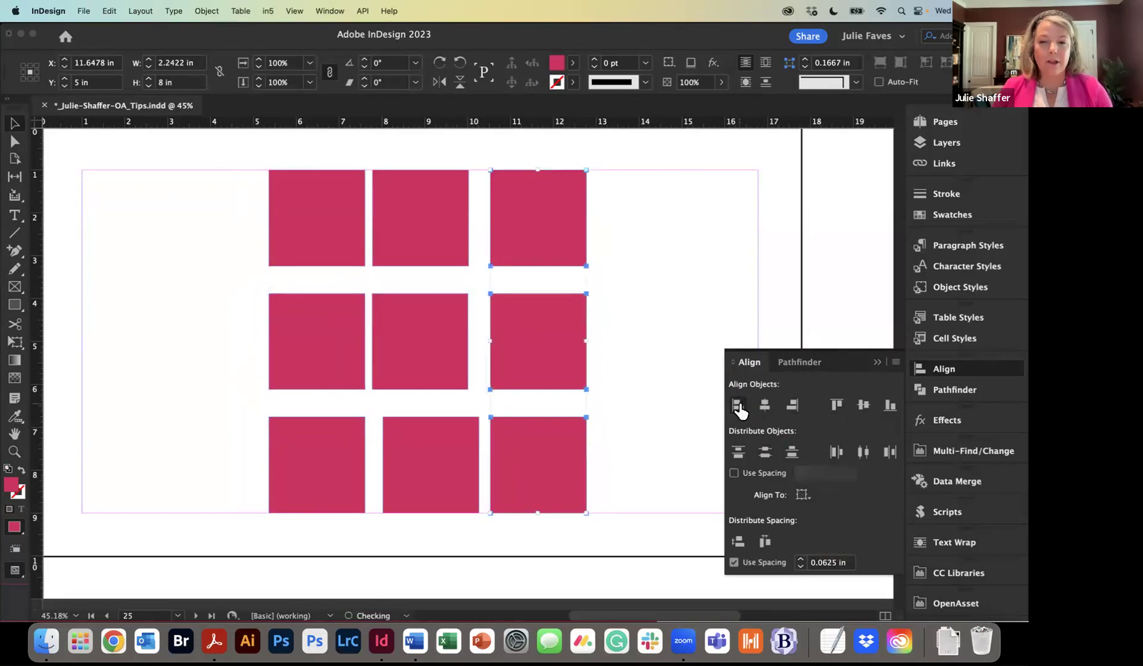
left_click(612, 234)
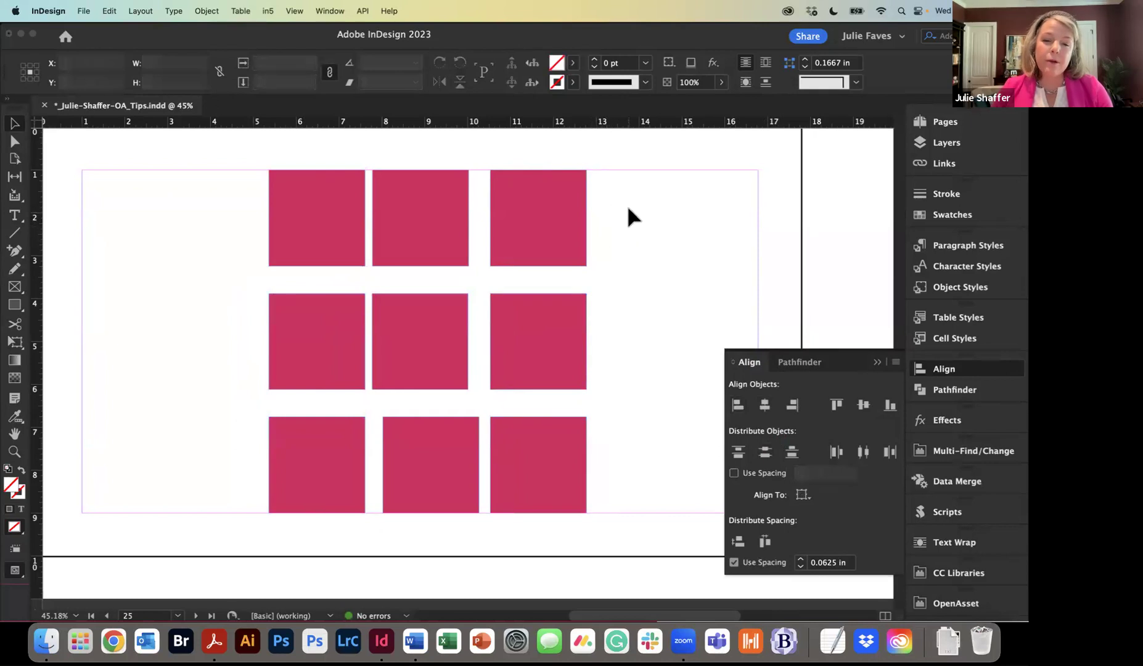
left_click_drag(435, 187, 436, 531)
left_click(765, 404)
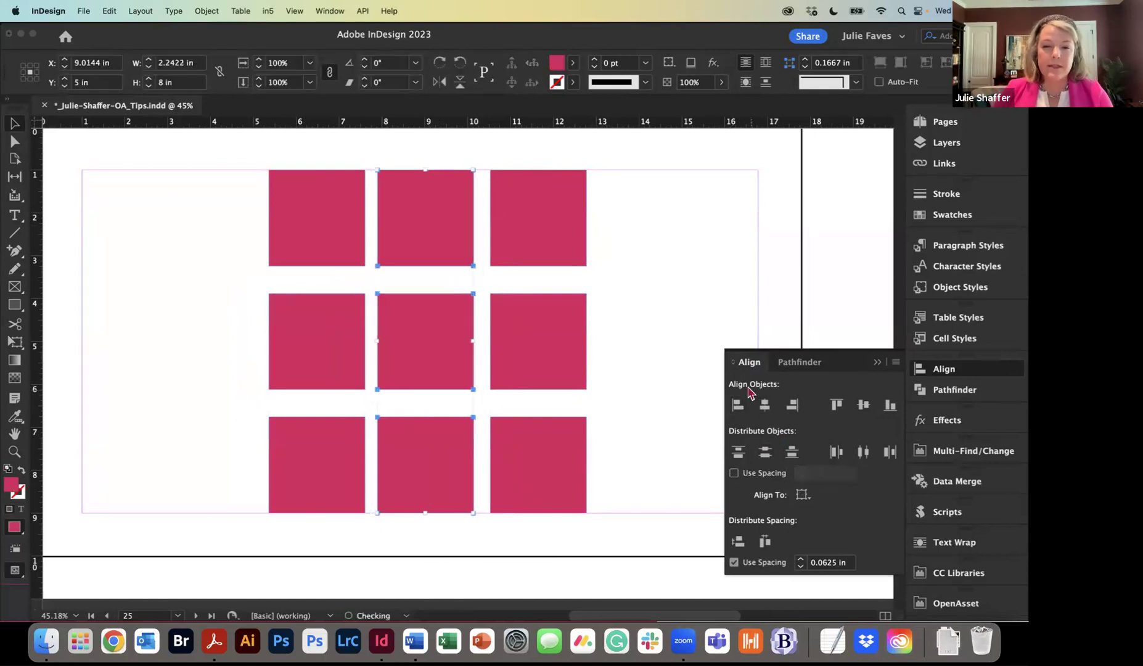
Step: Distribute the top-row squares with 0.1875 in of horizontal spacing, using the middle square as the key object
left_click_drag(621, 192, 269, 224)
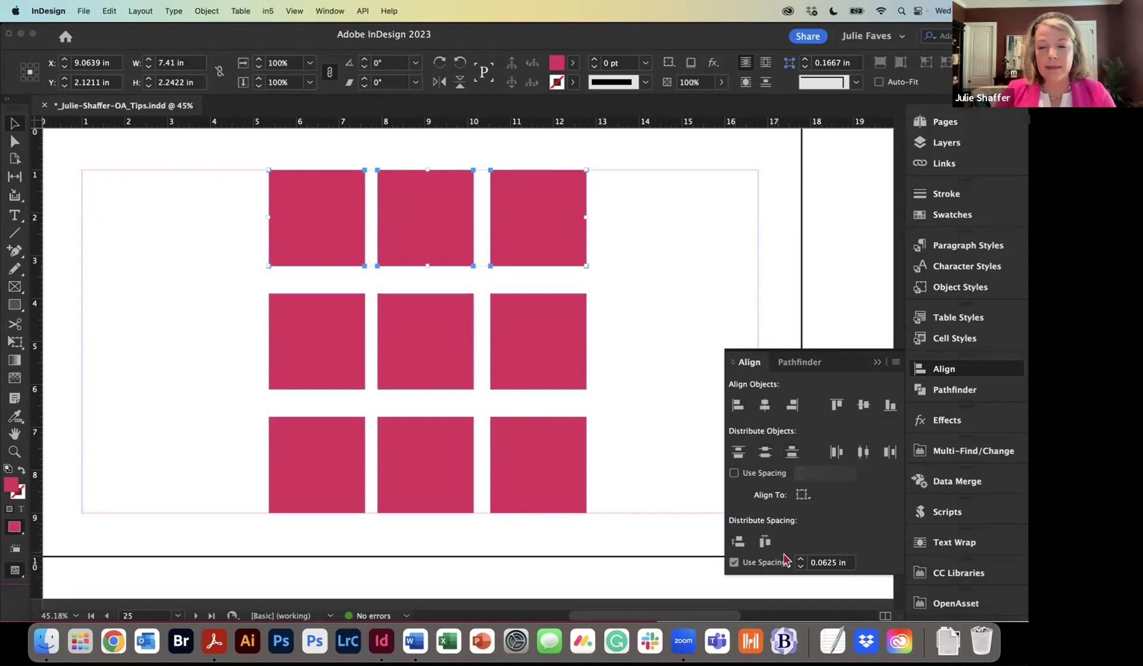
left_click(420, 237)
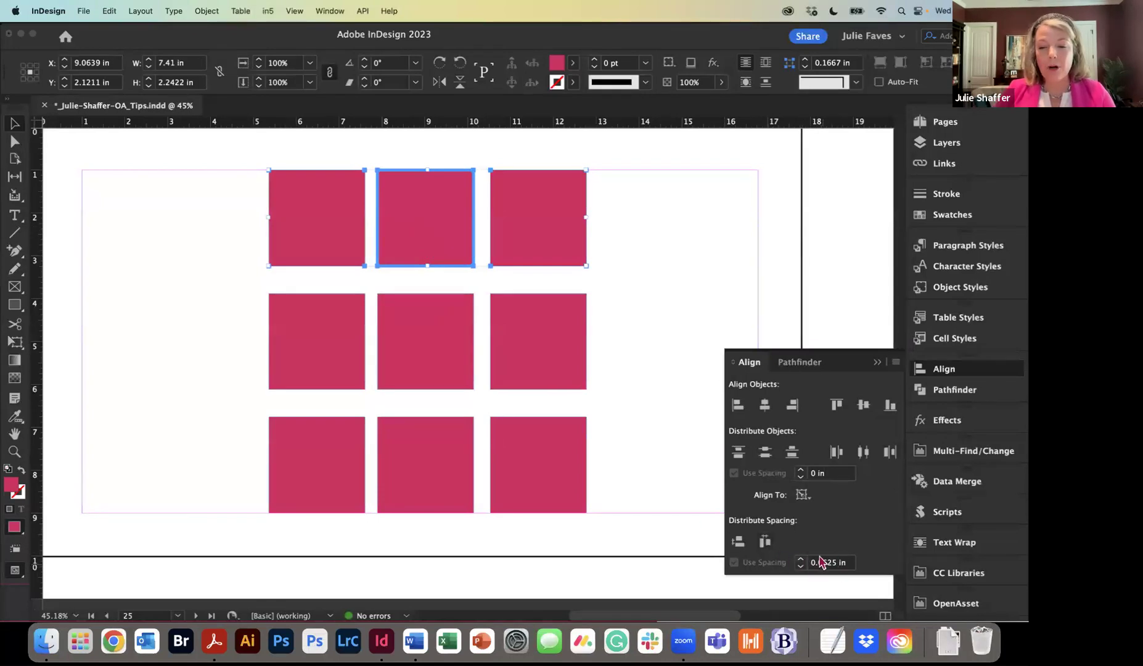
left_click(764, 542)
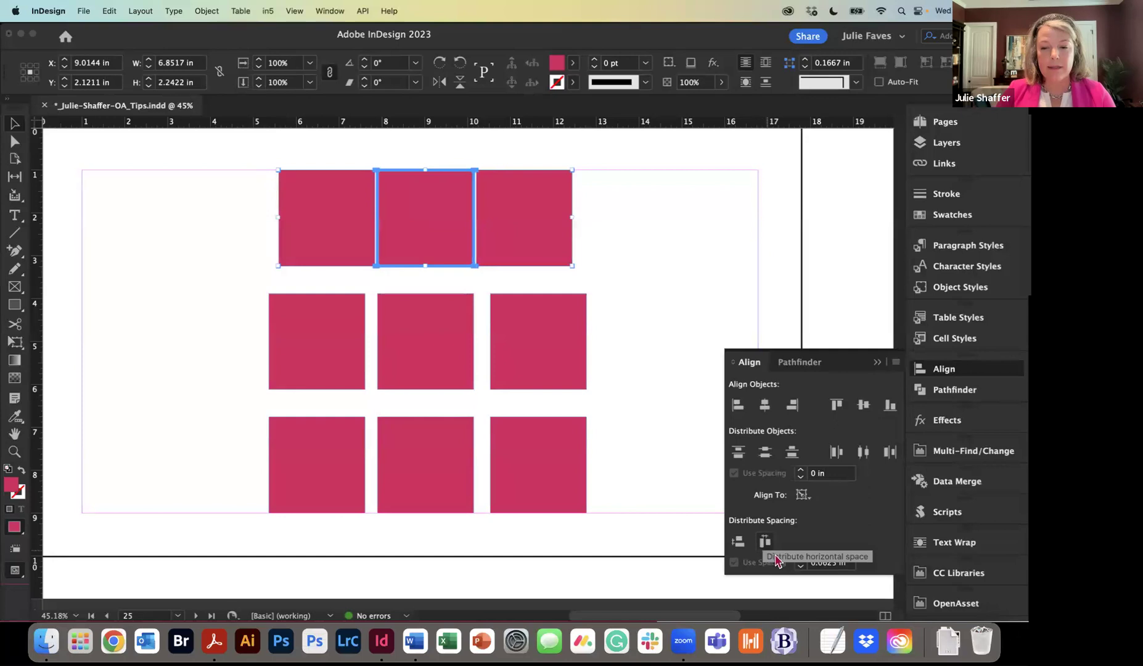
left_click(801, 559)
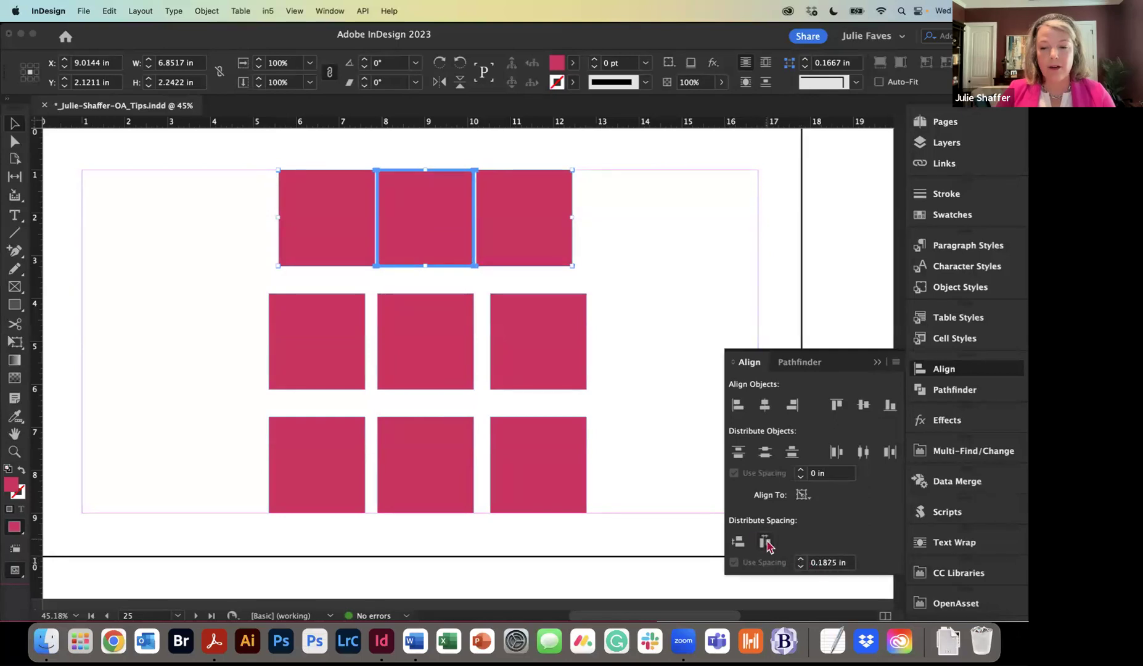
left_click(765, 541)
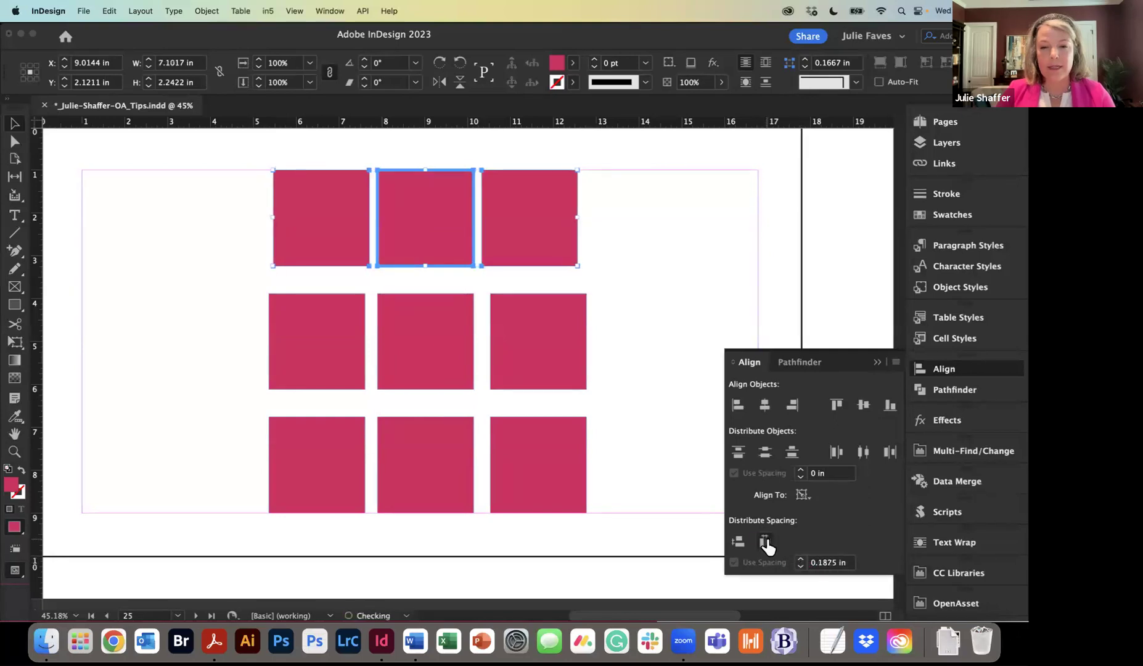
Step: Distribute the middle and bottom rows with the same 0.1875 in horizontal spacing, using each row's middle square as key object
left_click(610, 298)
left_click_drag(632, 318, 246, 348)
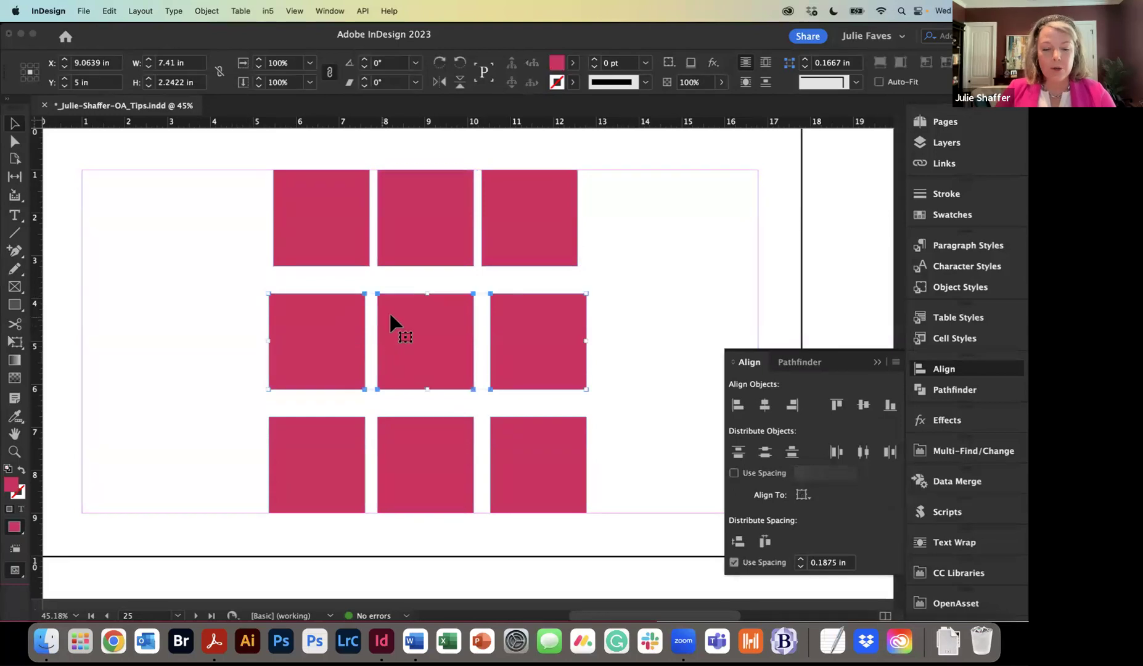
left_click(399, 317)
left_click(764, 543)
left_click_drag(615, 445, 143, 463)
left_click(467, 467)
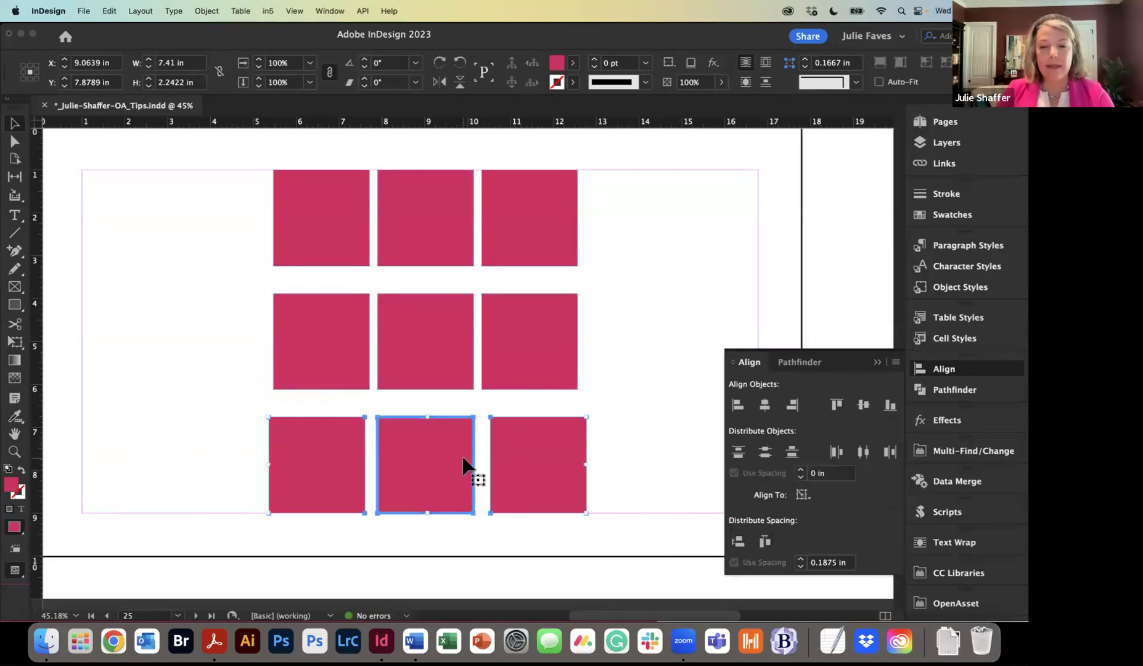
left_click(765, 542)
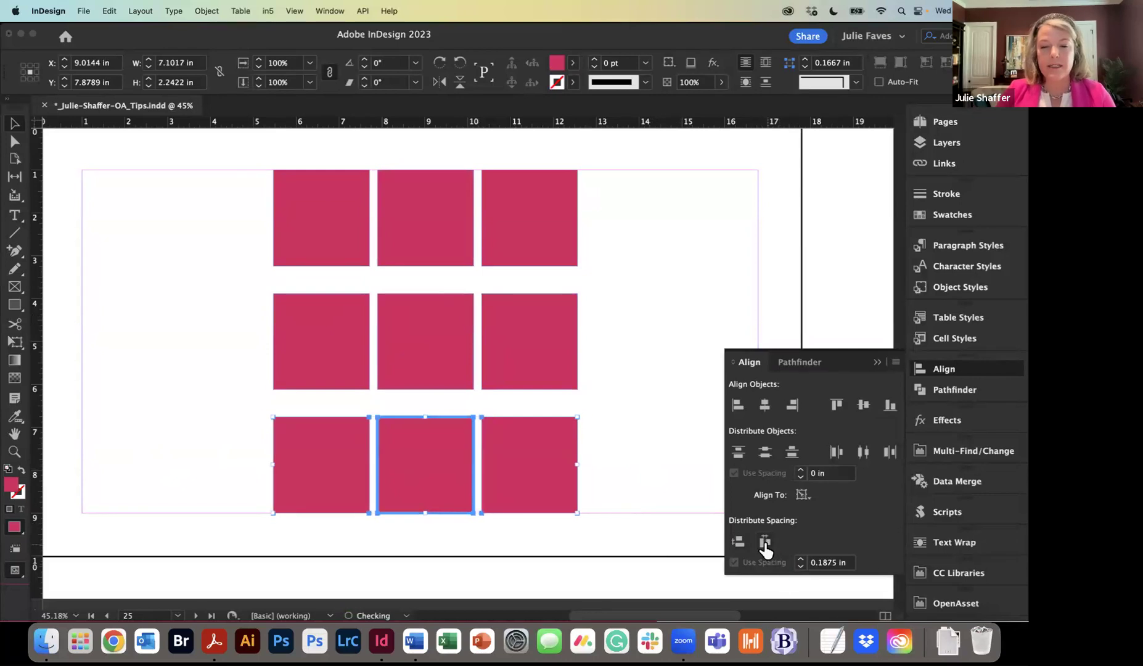
Step: Deselect the squares and switch to the Acrobat slide on aligning objects
left_click(638, 419)
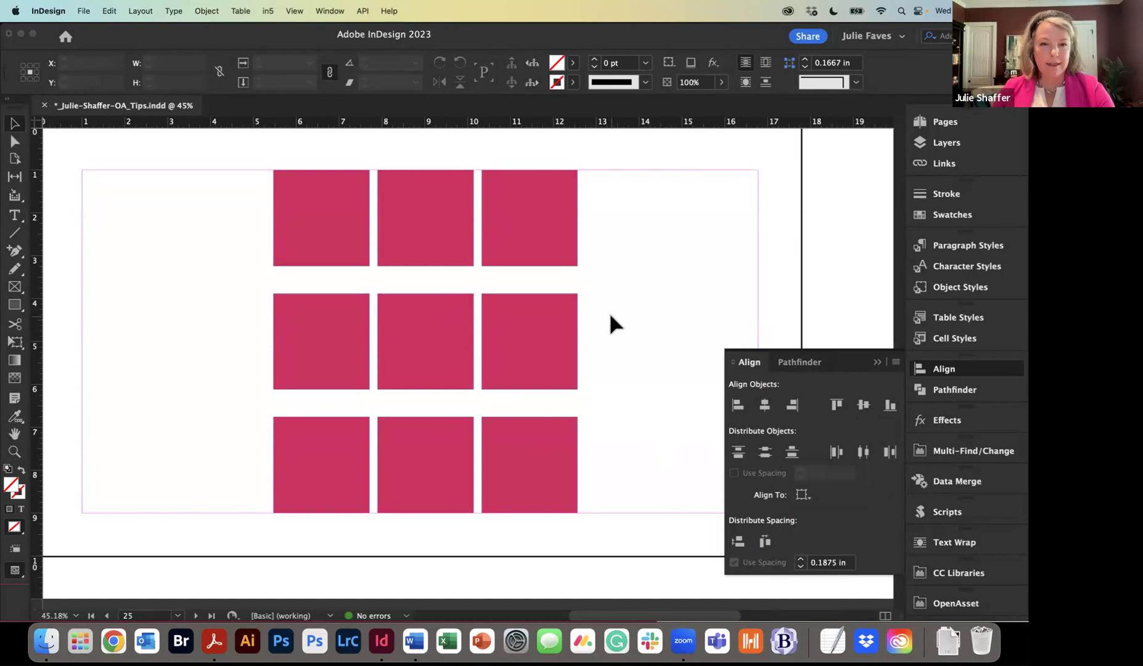
key("super+Tab")
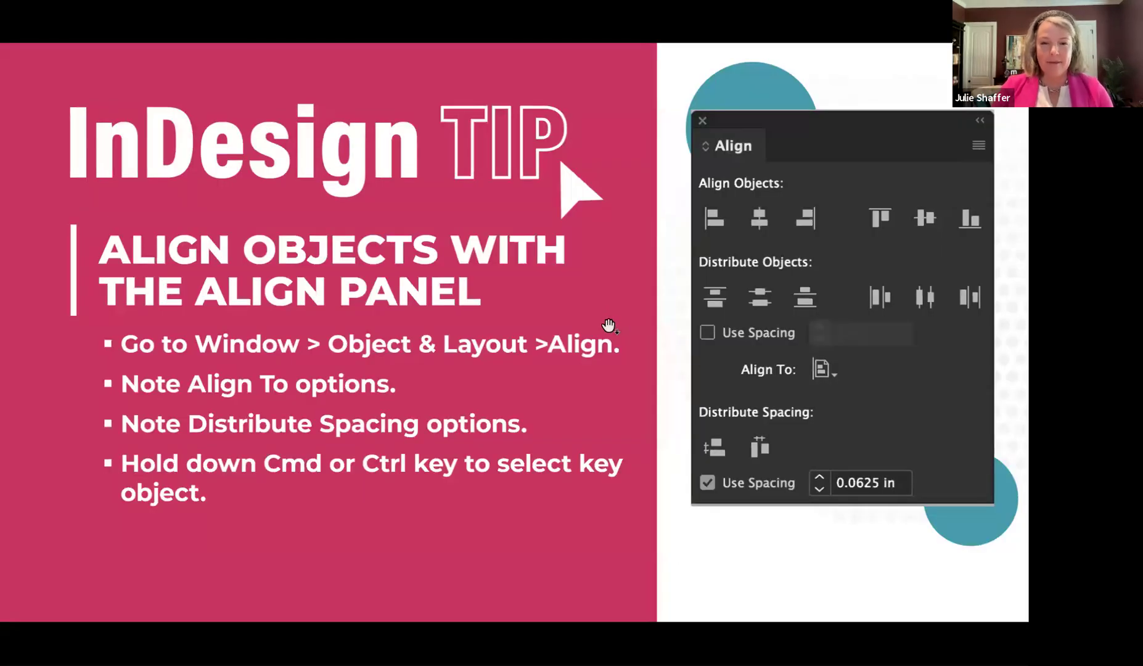
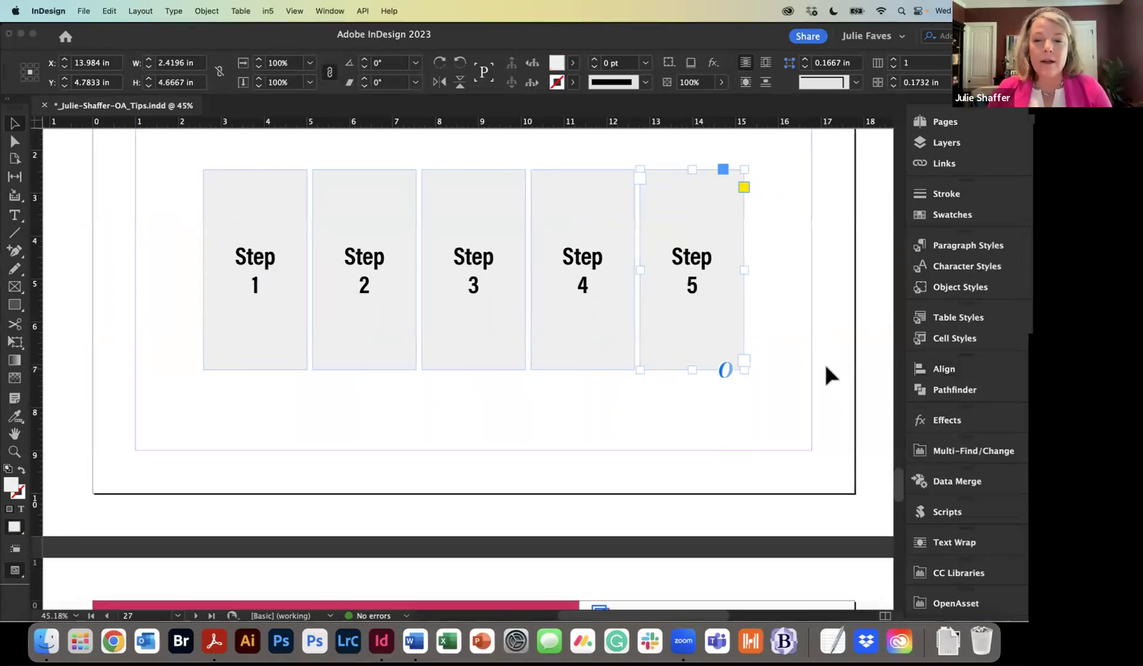
Step: Try reshaping the Step 1 box on page 27 by moving its lower-left corner point outward with the Direct Selection tool, and undo it
left_click(256, 194)
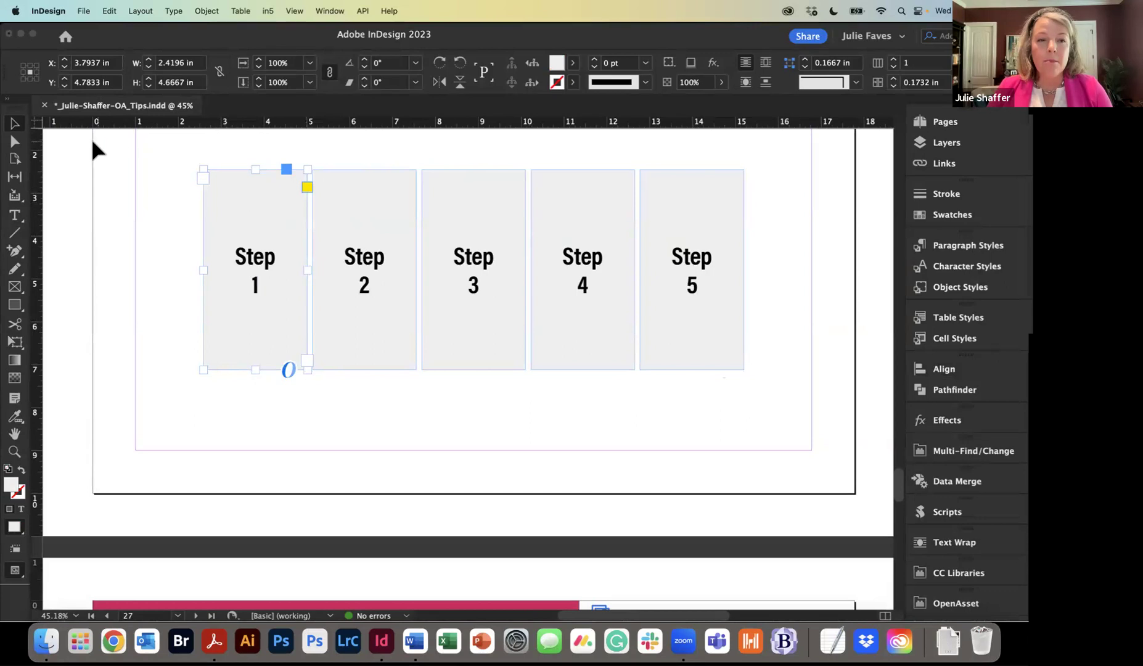
left_click(15, 142)
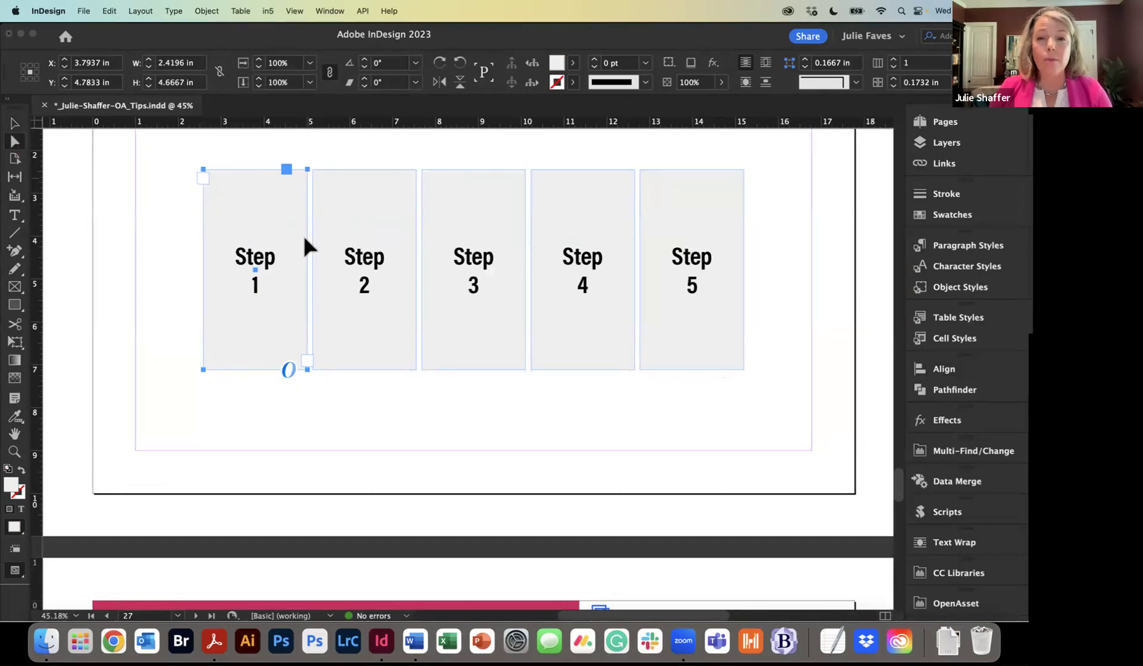
left_click(205, 382)
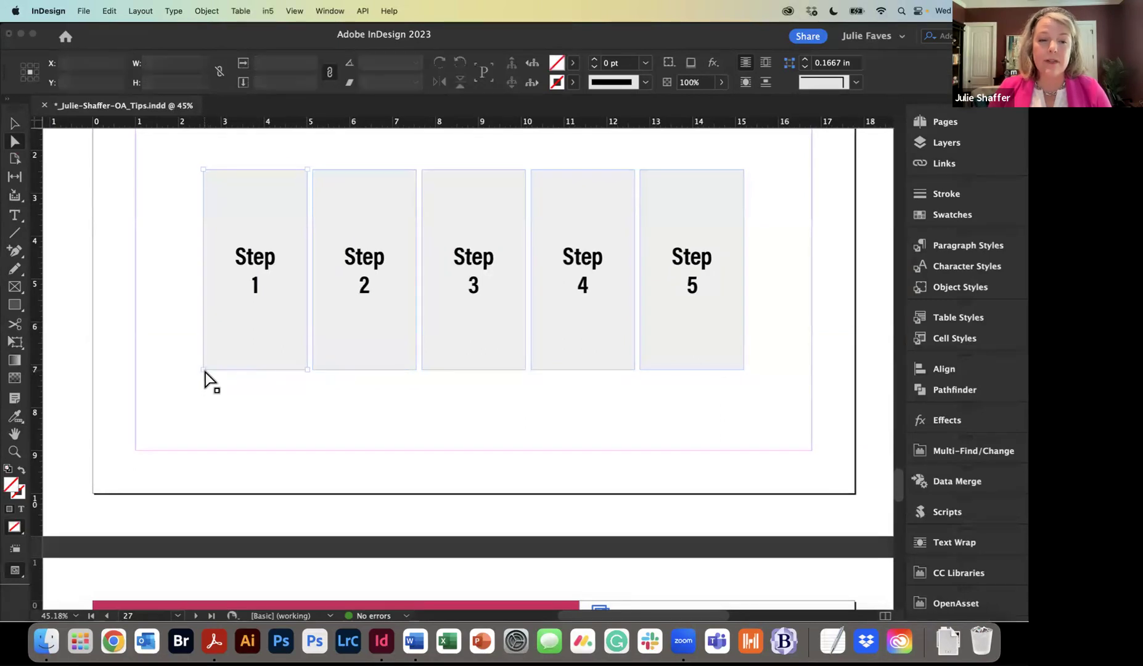
left_click(205, 372)
left_click_drag(204, 372, 161, 409)
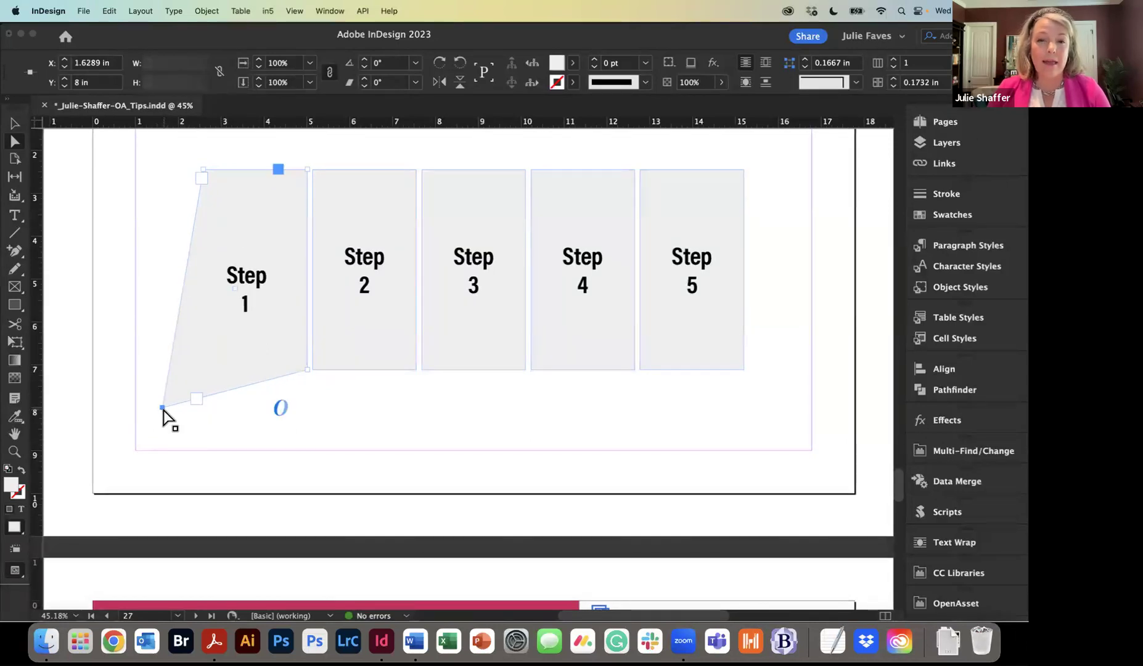
key("super+z")
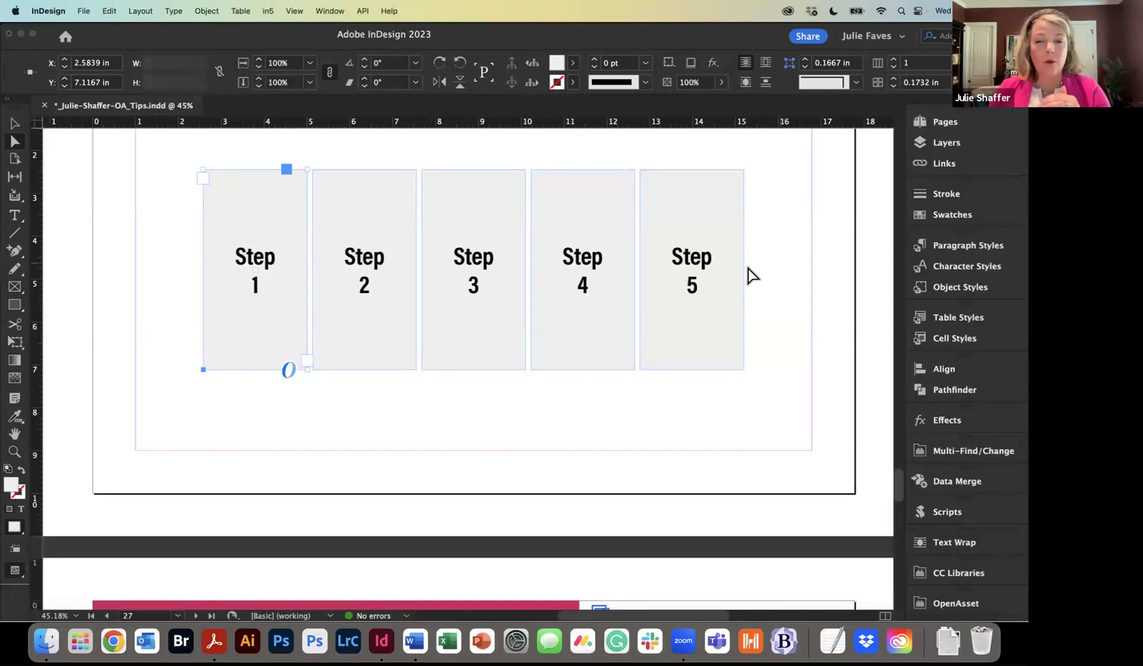
left_click(15, 123)
left_click(164, 160)
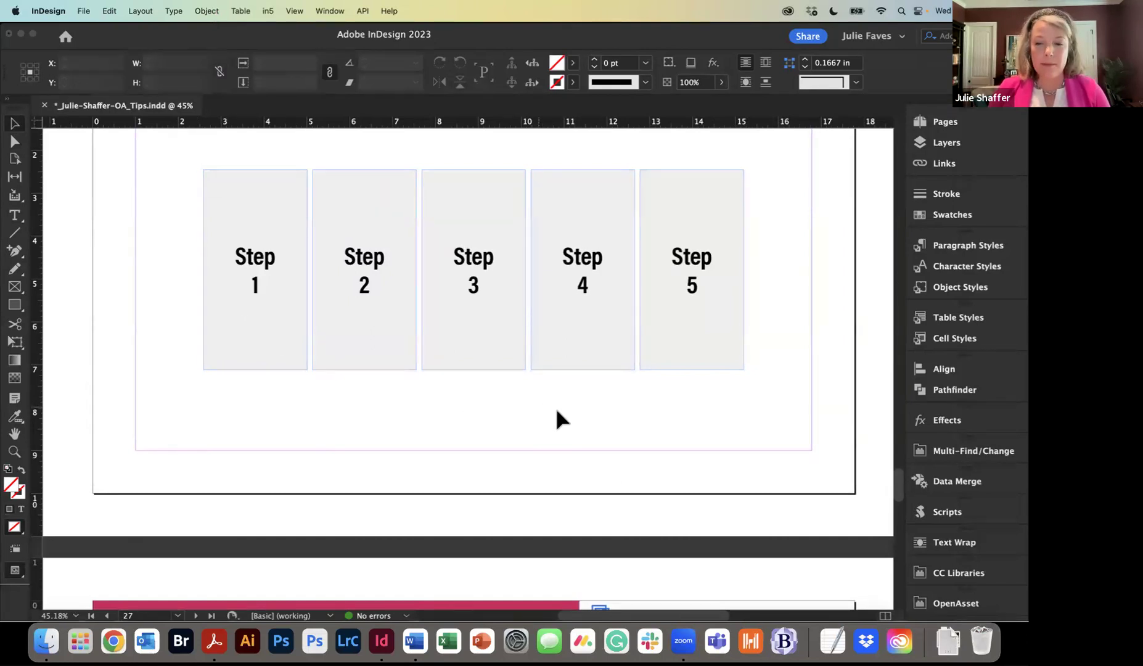
Step: Open the Scripts list, collapse the User scripts and expand the Application scripts to show the JavaScript samples
left_click(947, 513)
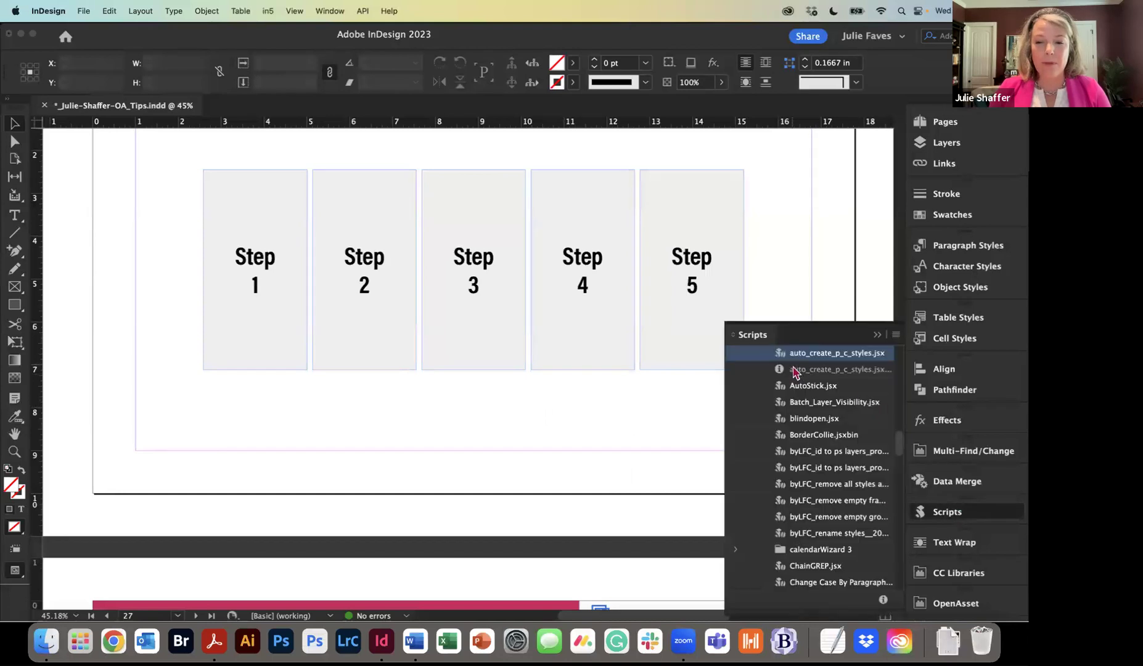
left_click(735, 353)
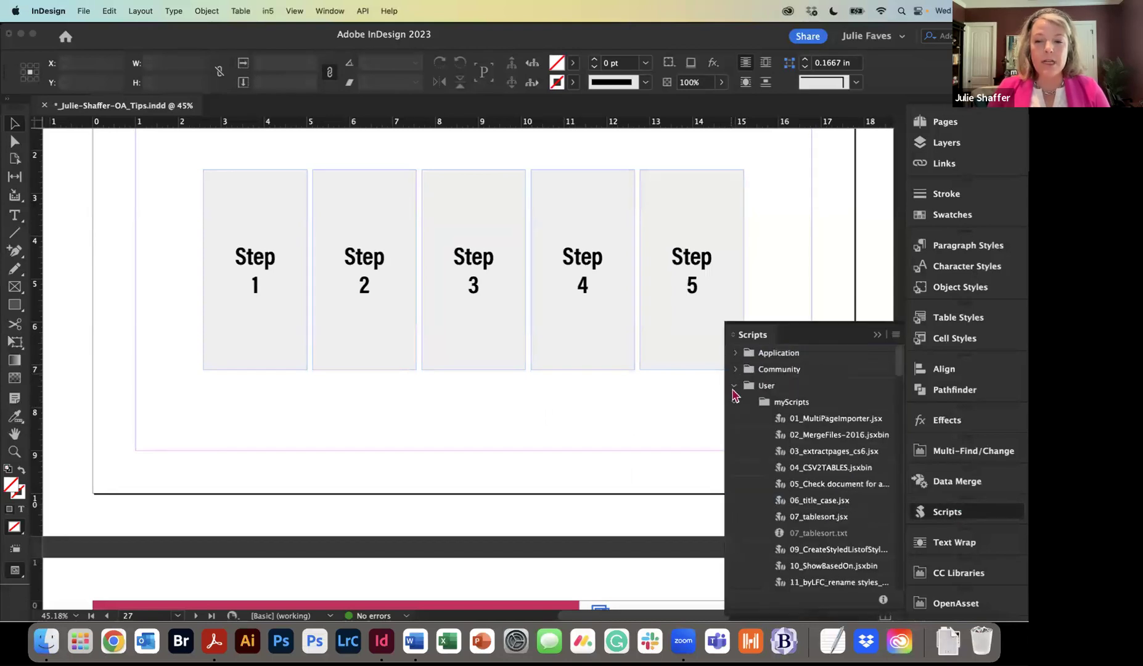
left_click(735, 386)
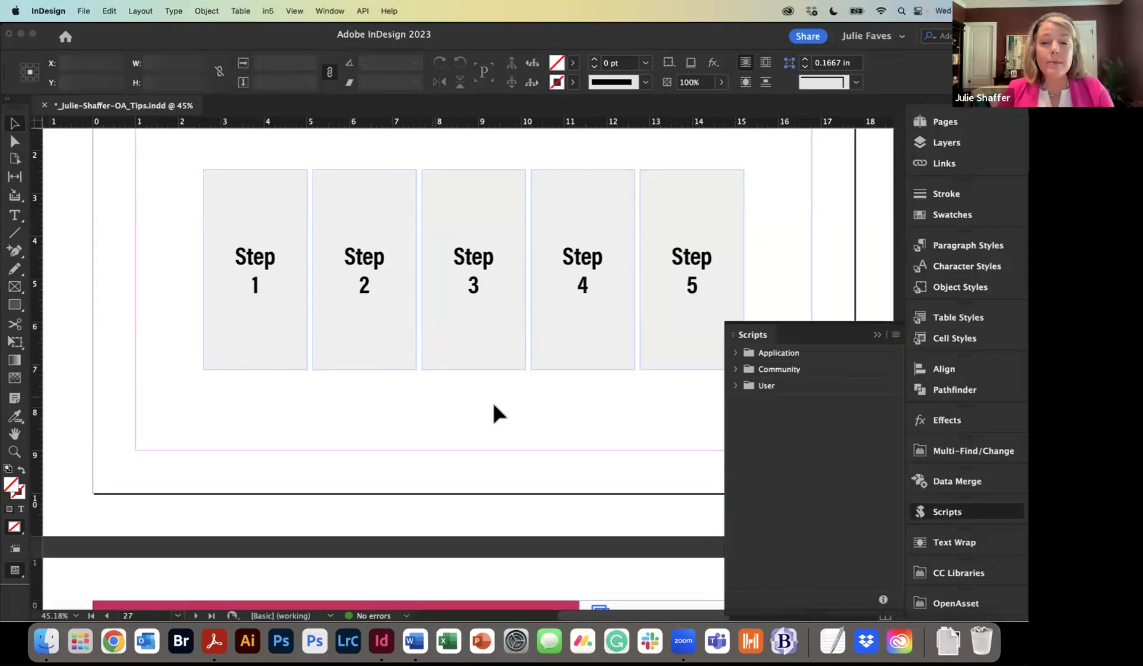
left_click(734, 354)
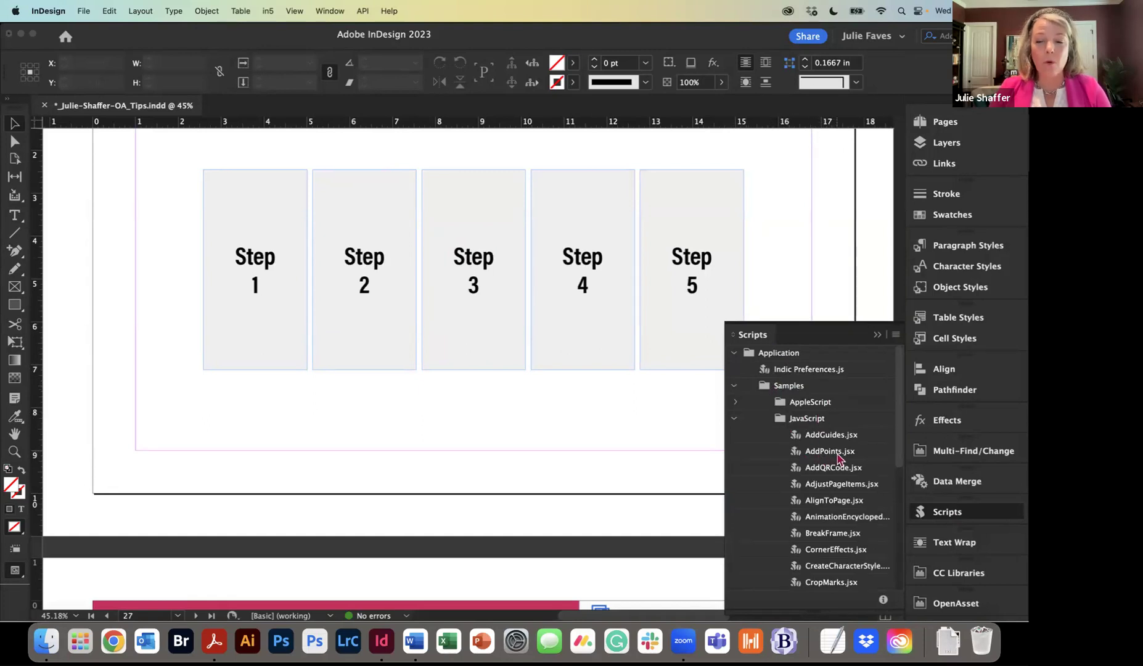
Step: Select all five Step boxes, run the AddPoints.jsx script on them and activate the Direct Selection tool
scroll(652, 421, "right", 2)
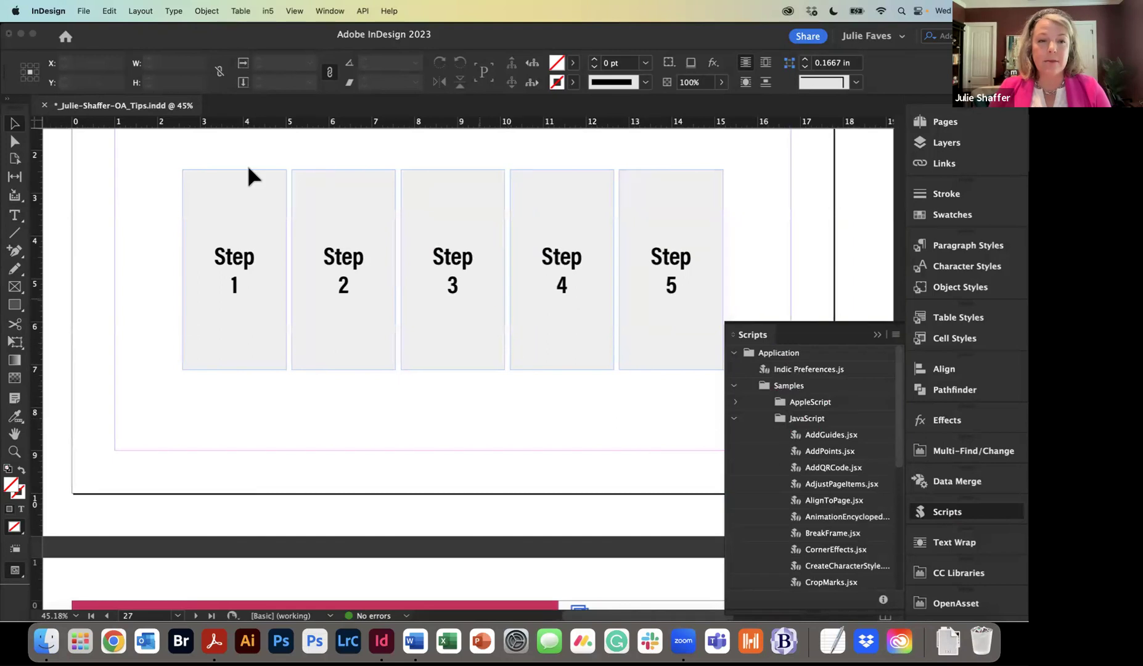
left_click_drag(167, 149, 724, 397)
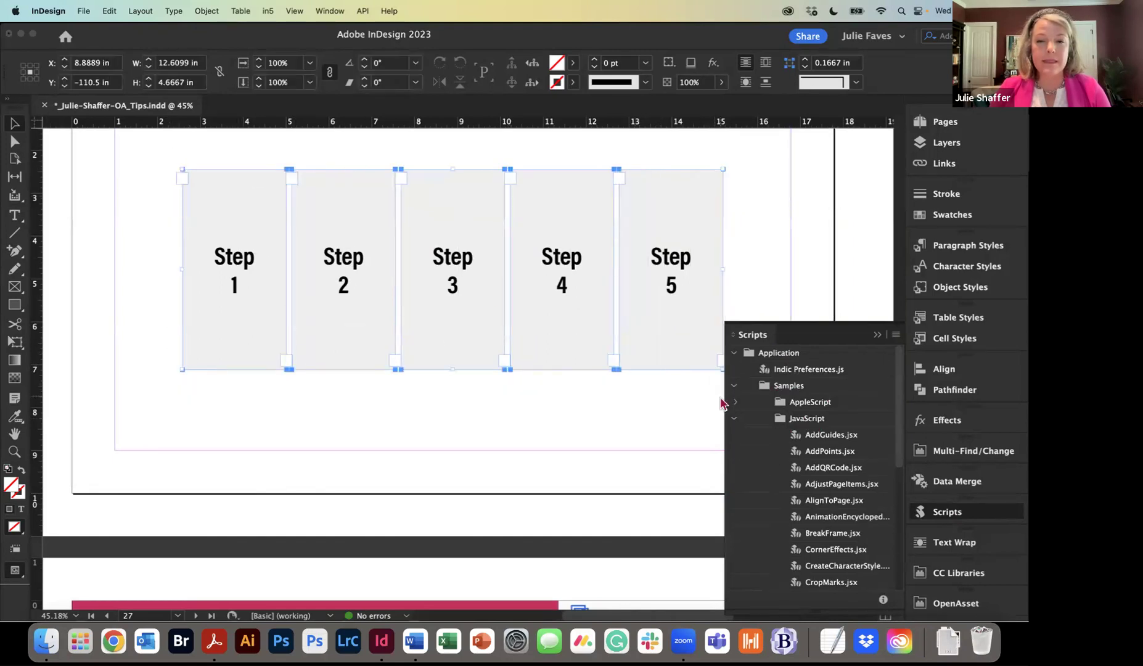
double_click(828, 453)
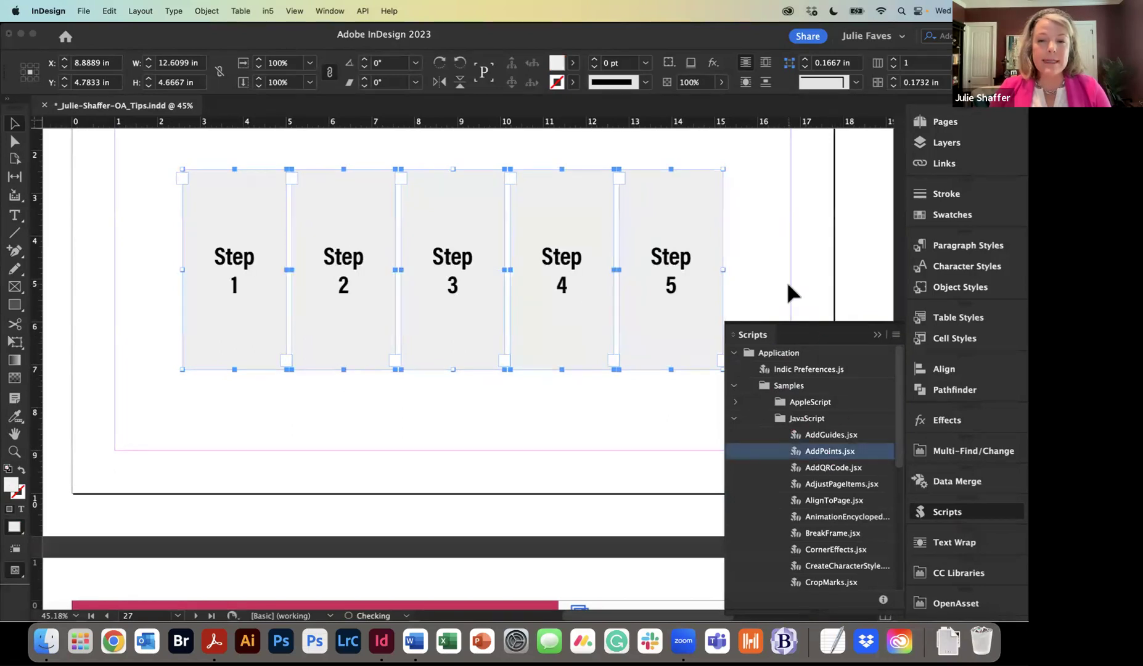
left_click(16, 143)
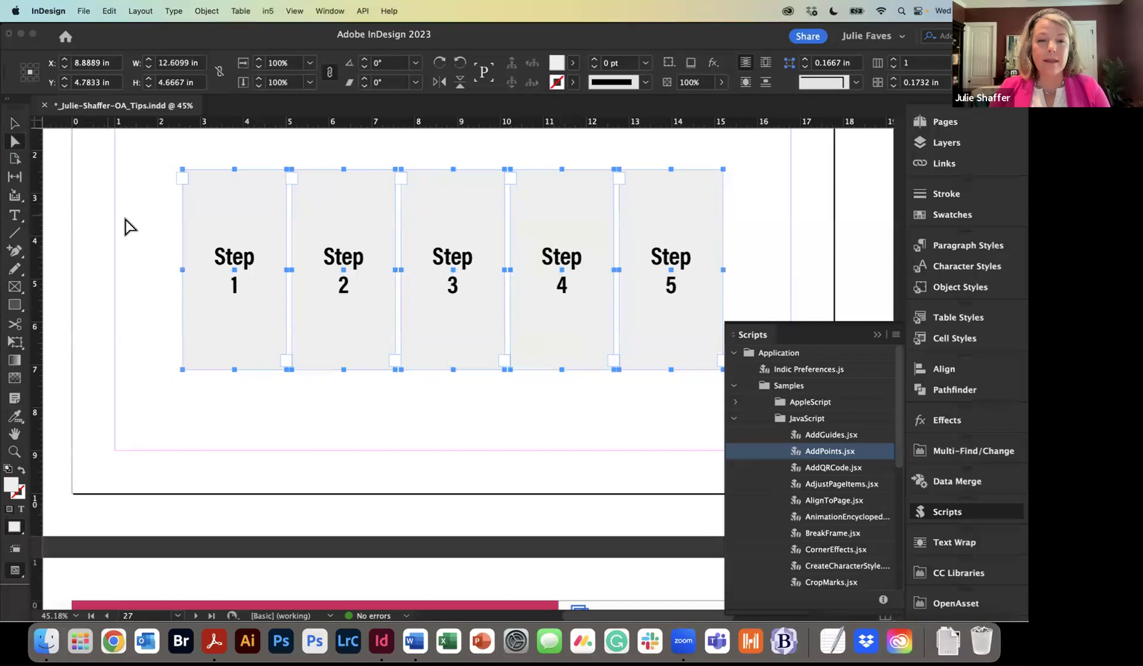
Step: Examine the anchor points added to the Step 1 and Step 5 boxes at their side midpoints, top midpoint and corners
left_click(183, 270)
left_click(182, 270)
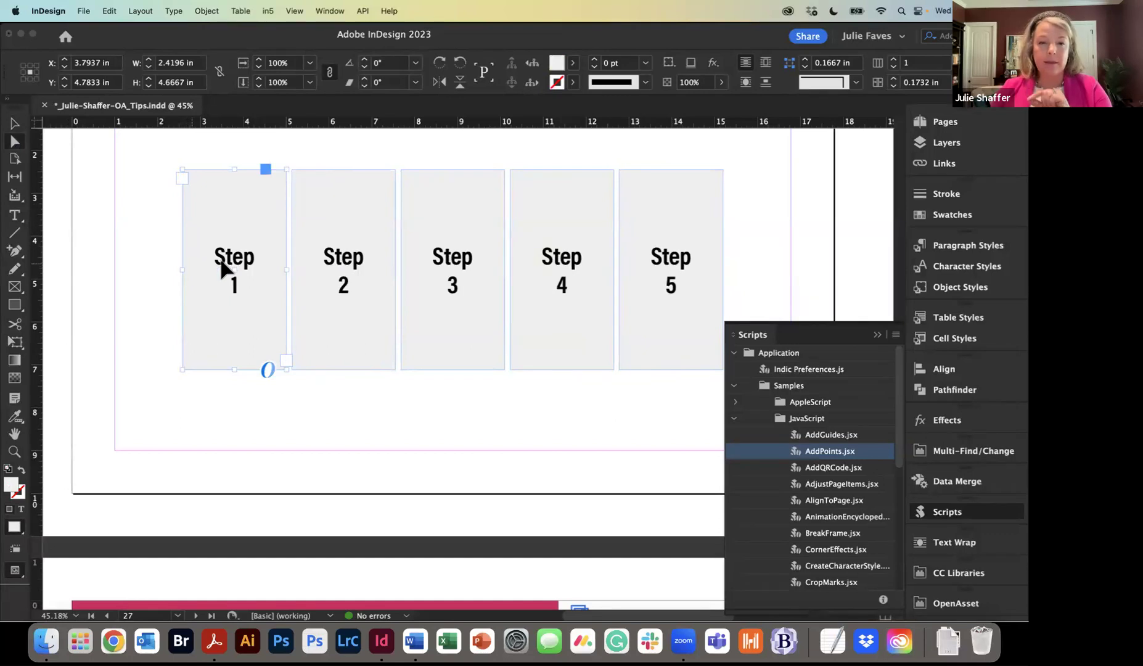
left_click(234, 169)
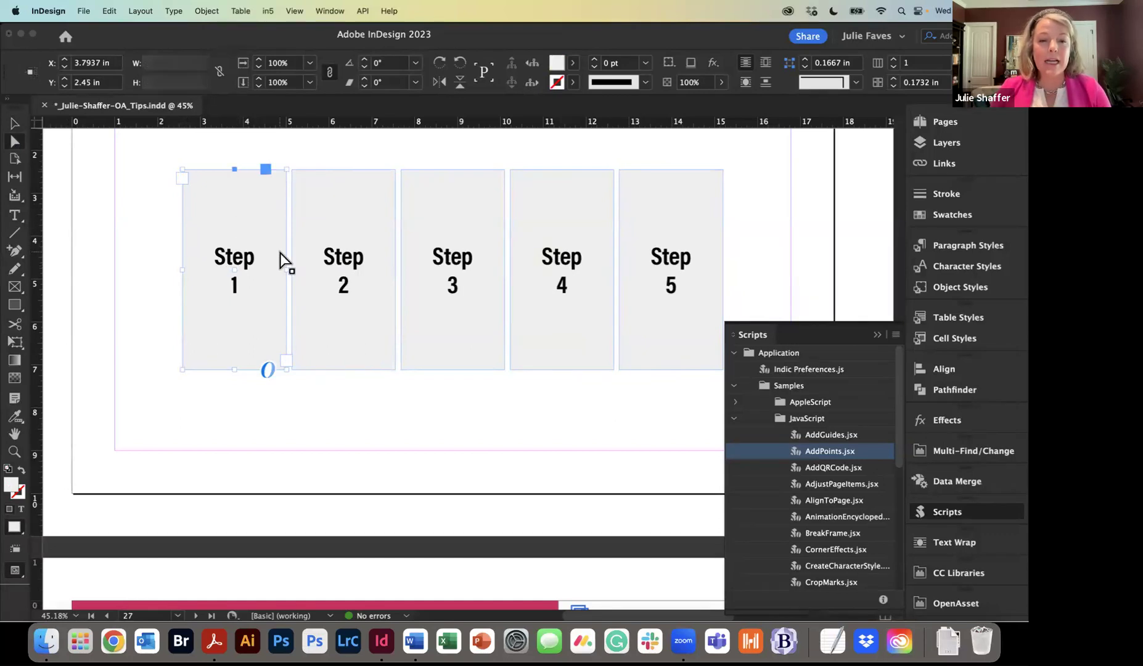
left_click(287, 271)
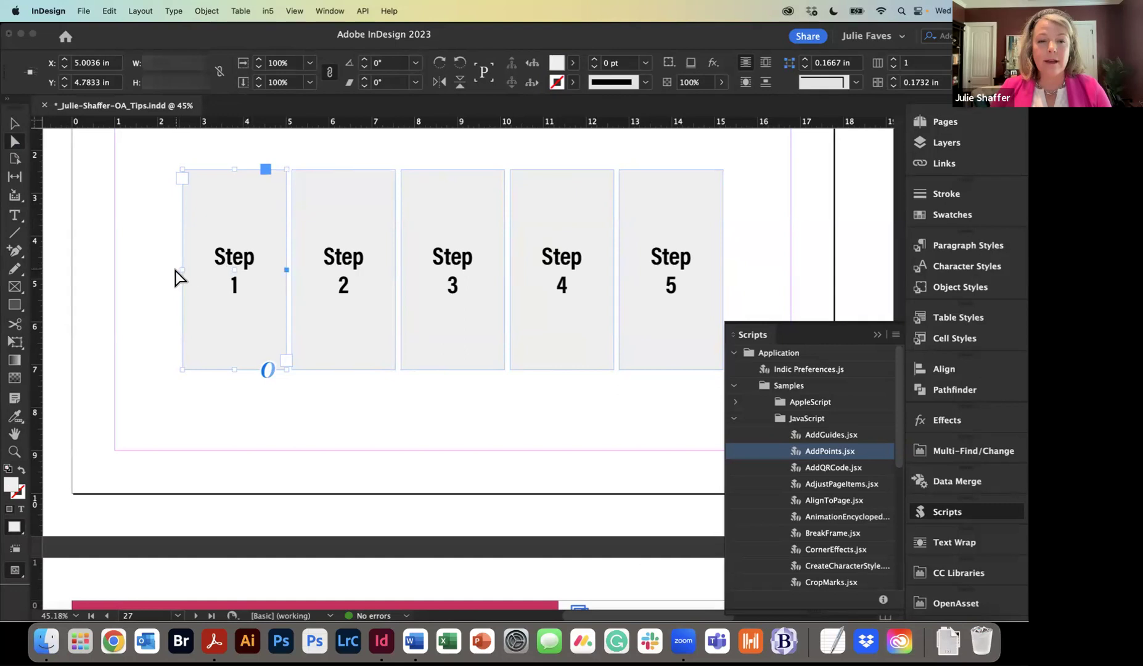
left_click(693, 210)
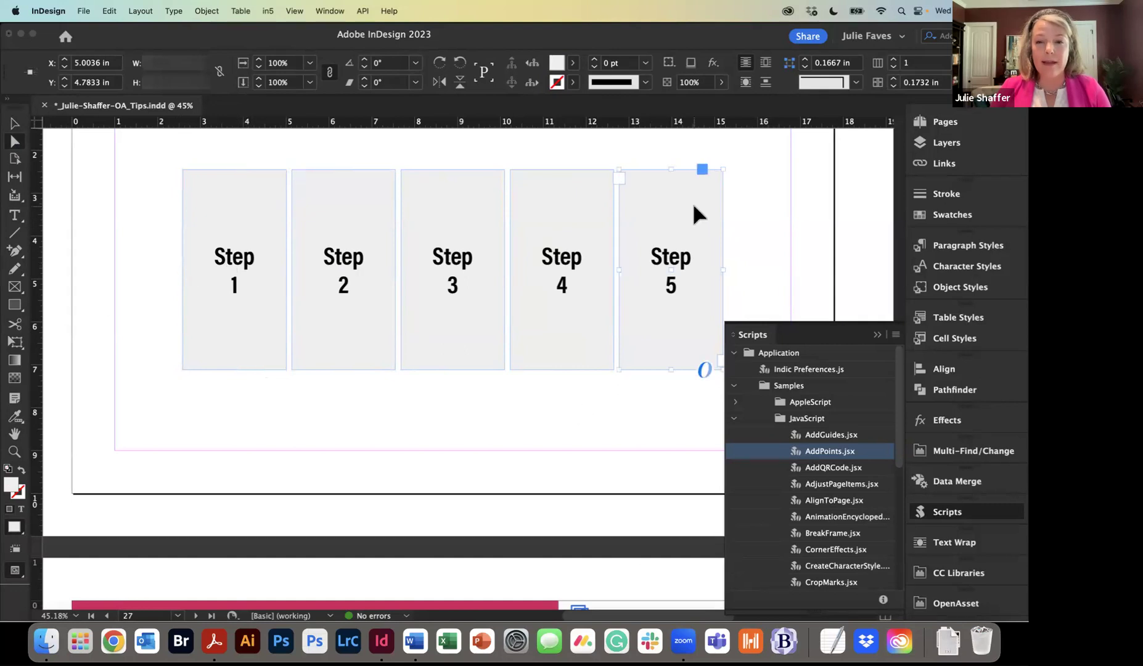
left_click(722, 169)
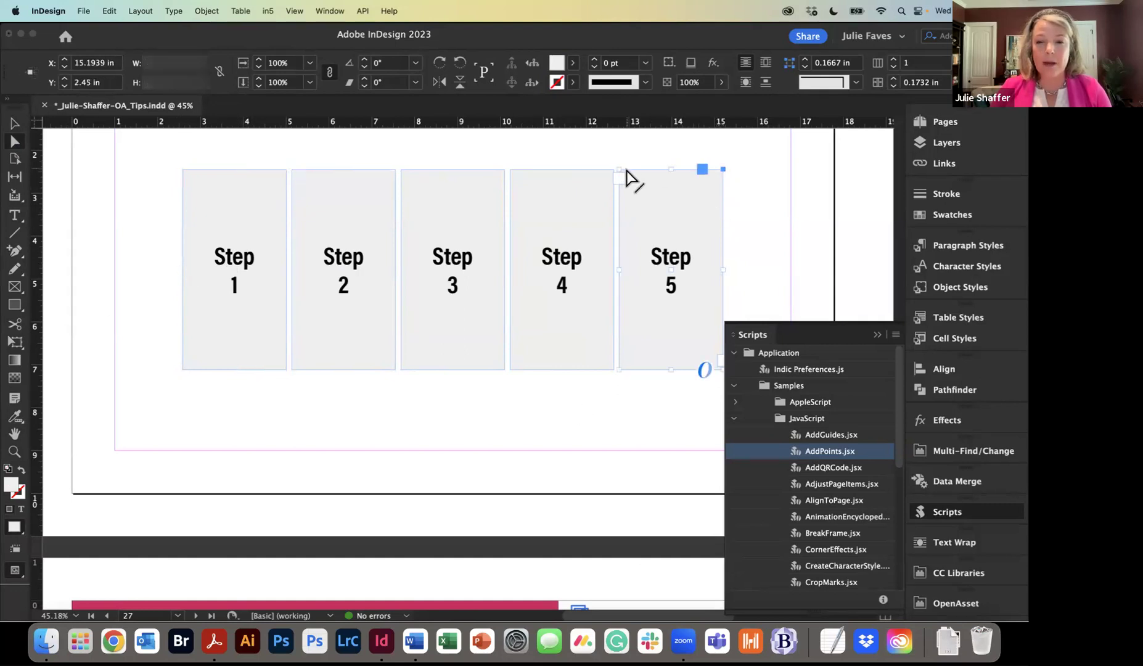
Step: Select only the middle-height side points of all five Step boxes and shift them right to form interlocking chevrons
left_click(159, 256)
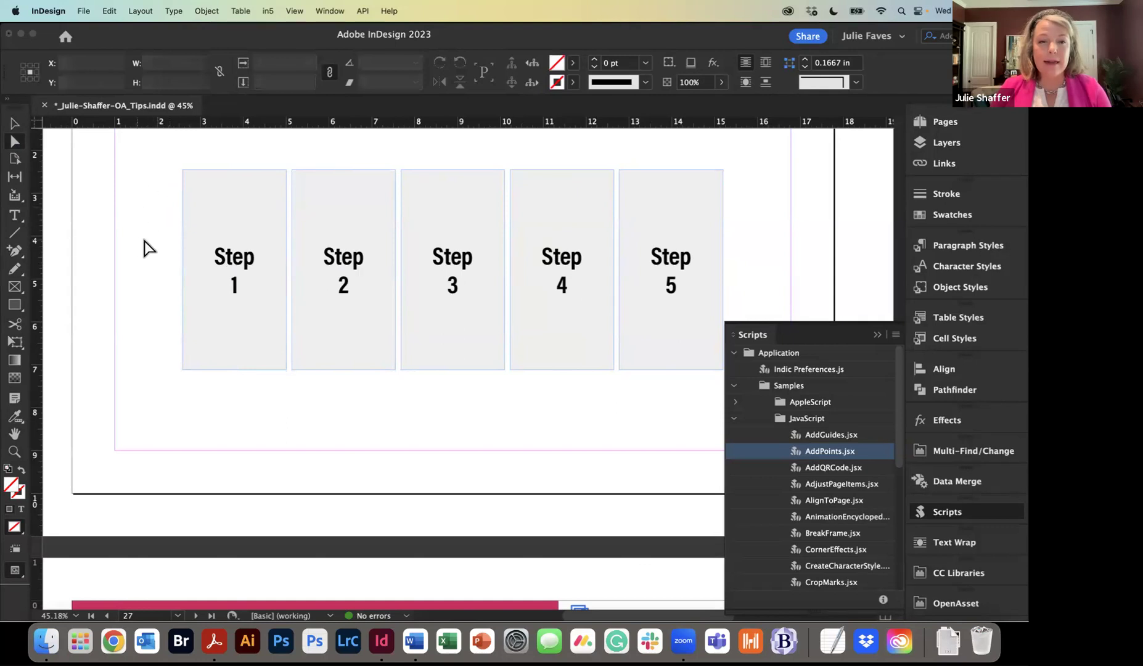
left_click_drag(162, 246, 760, 297)
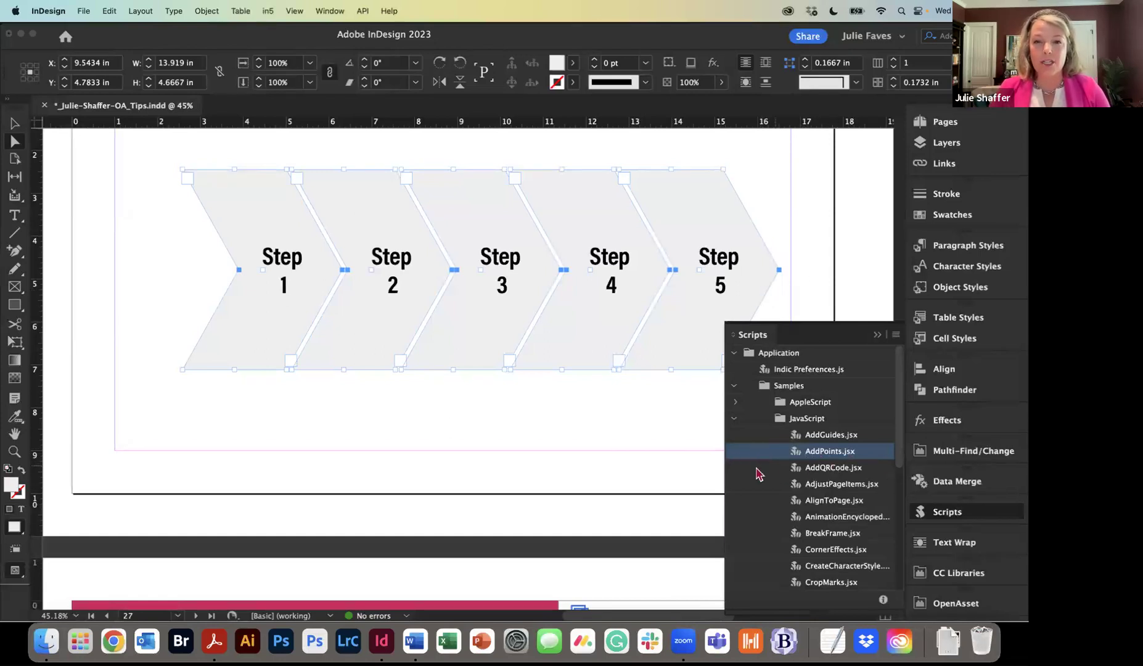
Step: Collapse the JavaScript and Application script folders and hide the Scripts list
left_click(733, 418)
left_click(734, 354)
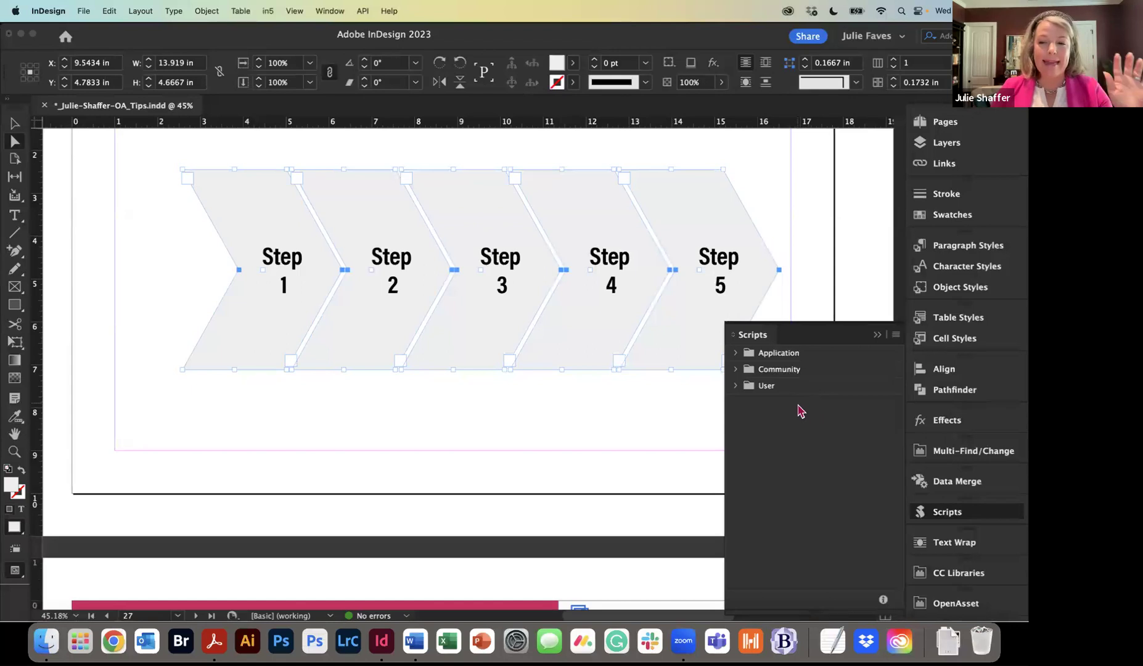
left_click(879, 337)
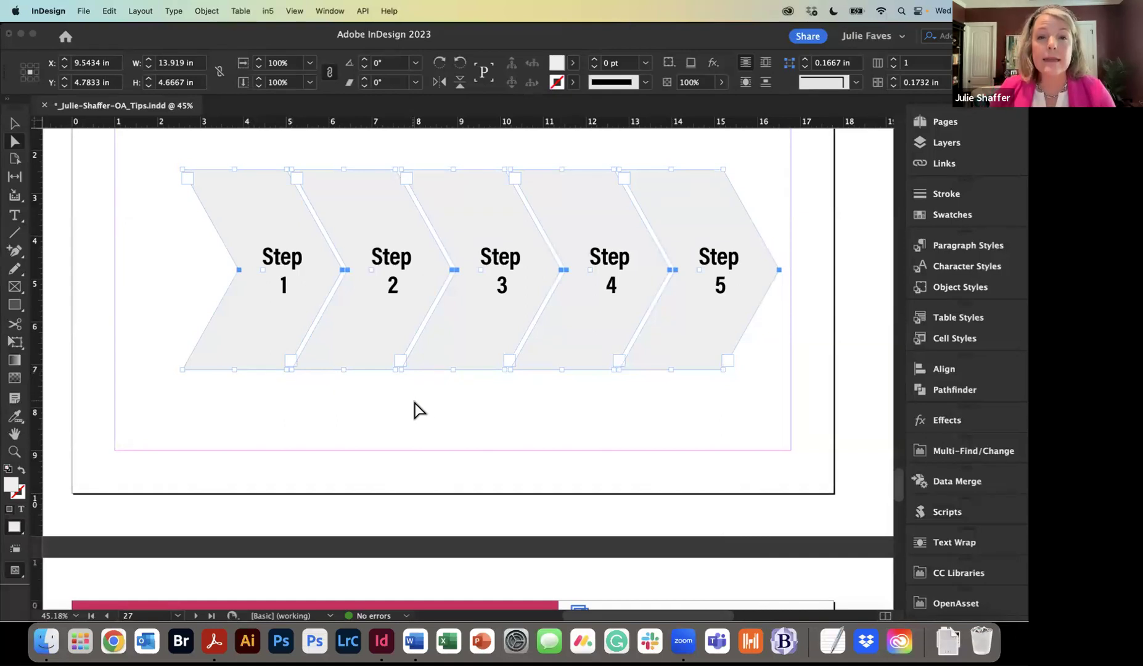
Step: Reopen the Scripts list and look through the Application JavaScript samples and the Community scripts
left_click(950, 517)
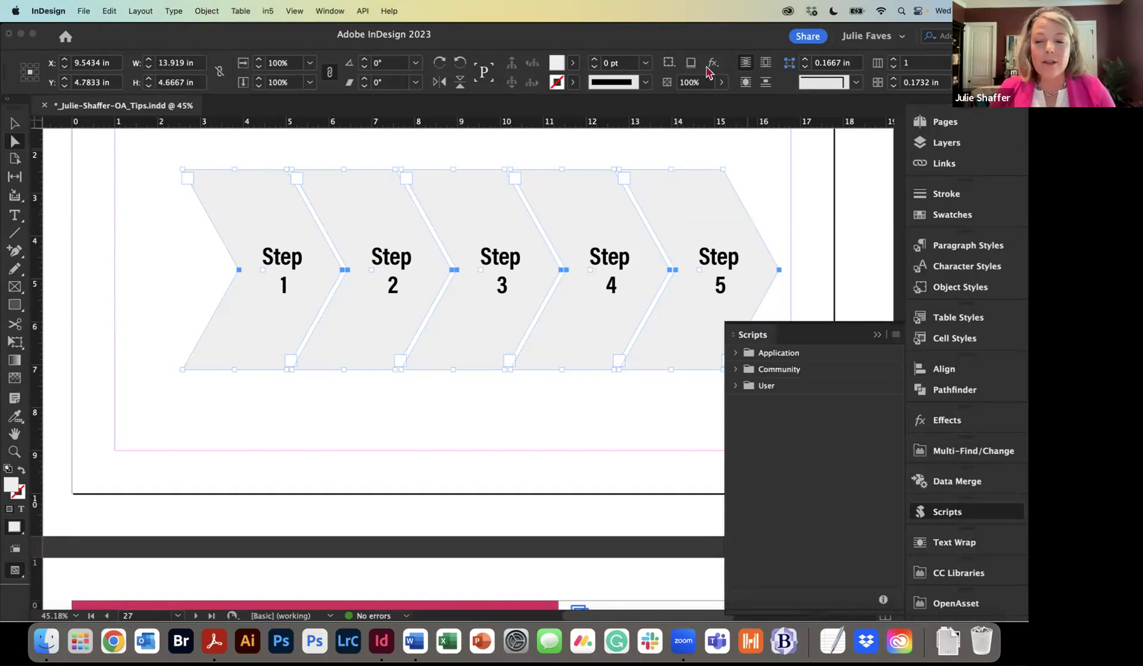
left_click(736, 354)
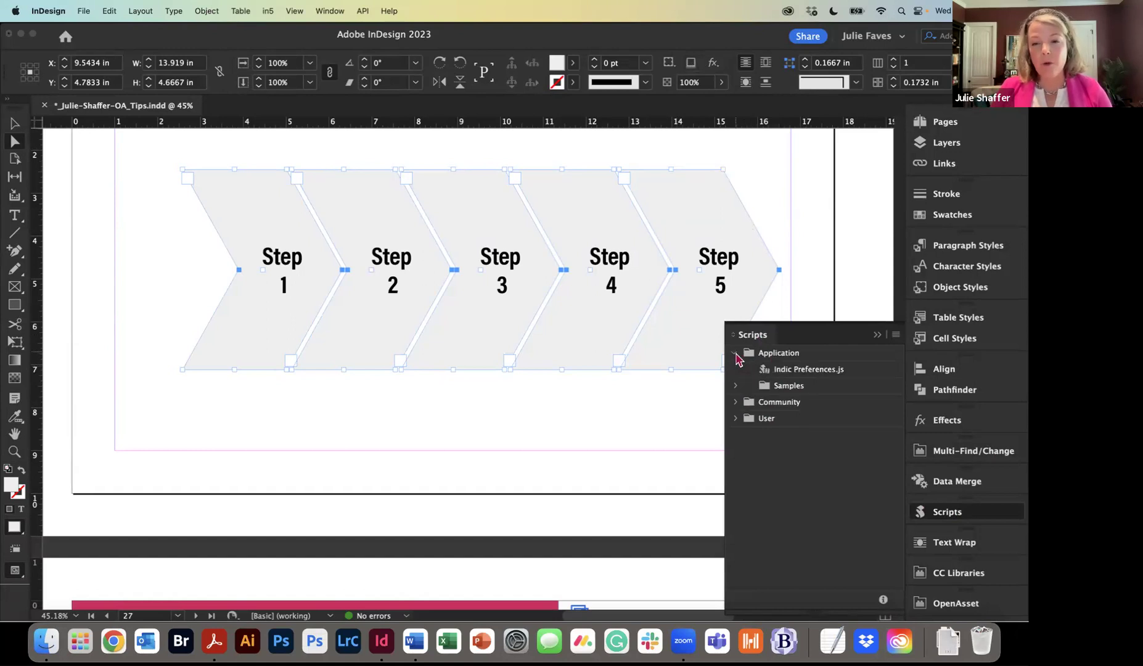
left_click(735, 387)
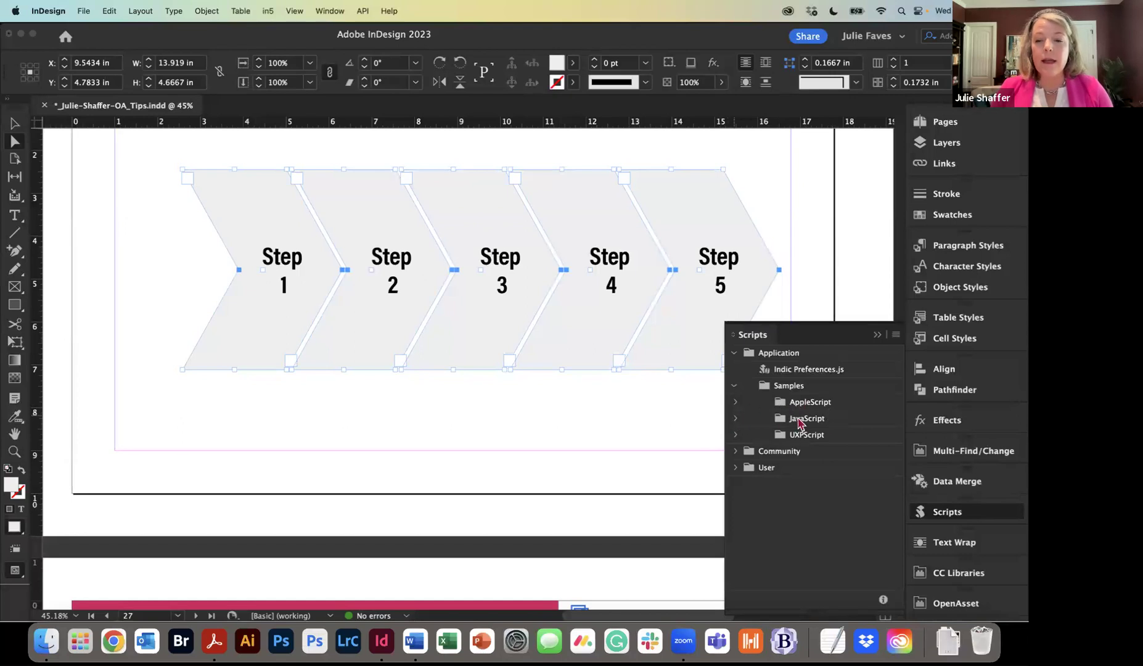
left_click(735, 418)
scroll(844, 415, "down", 10)
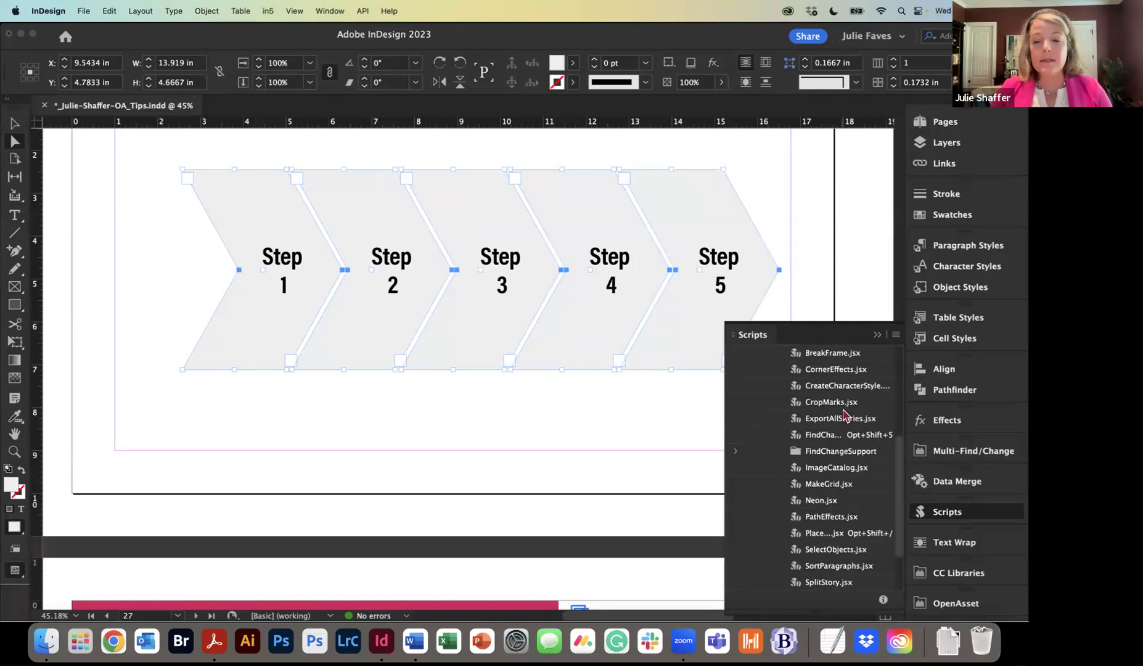
scroll(844, 415, "up", 15)
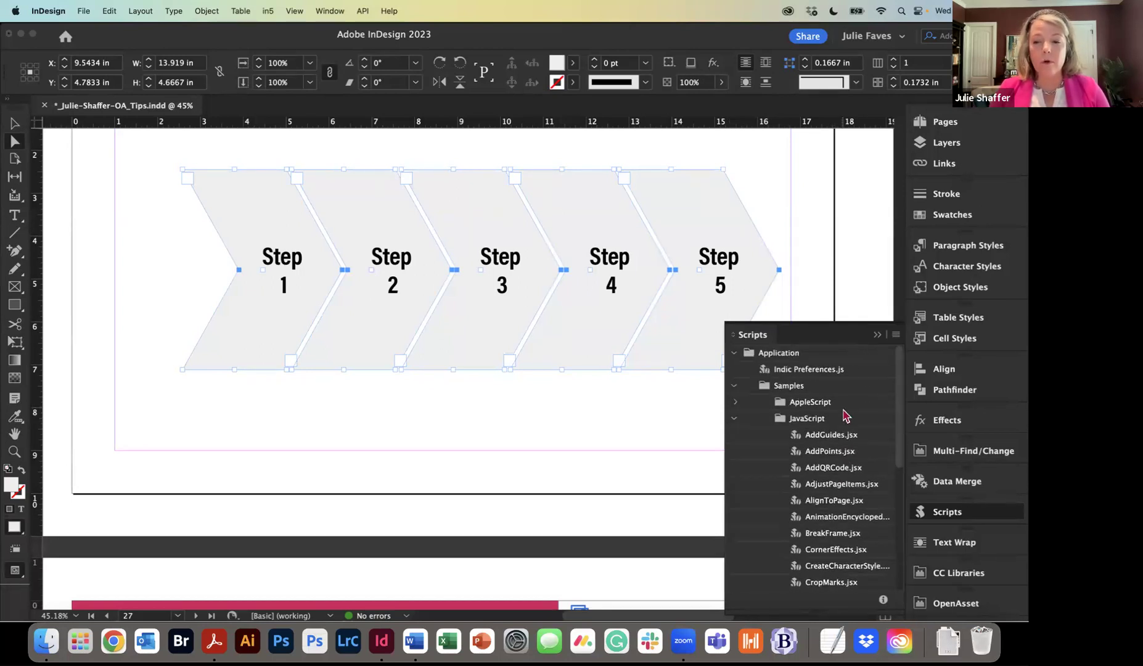
scroll(844, 415, "down", 15)
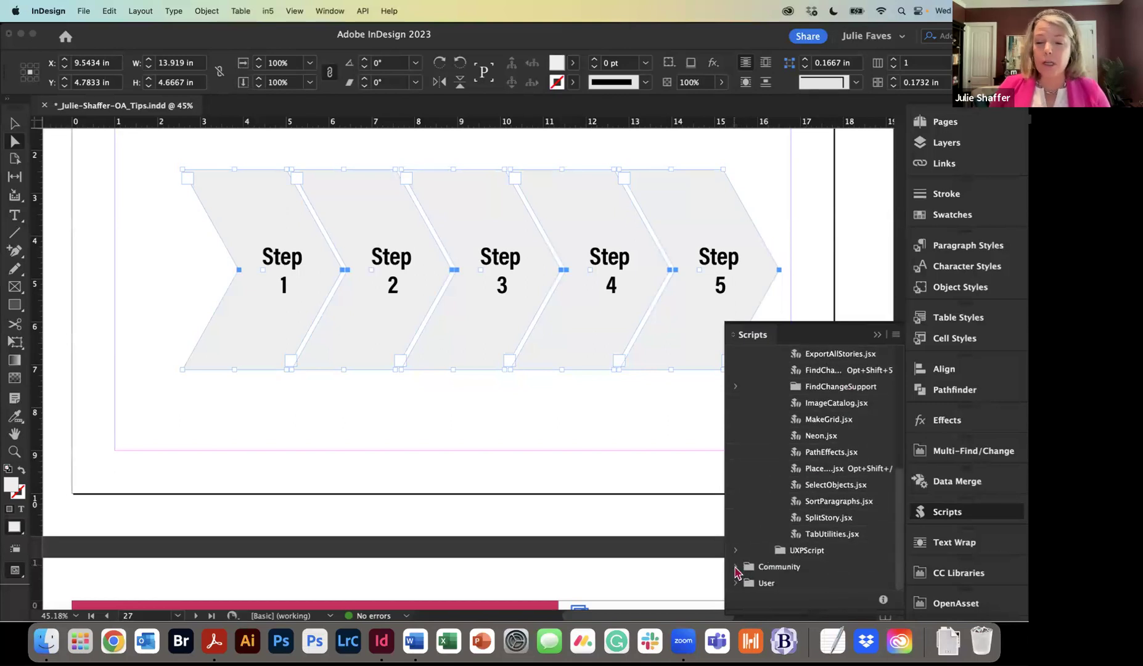
left_click(737, 569)
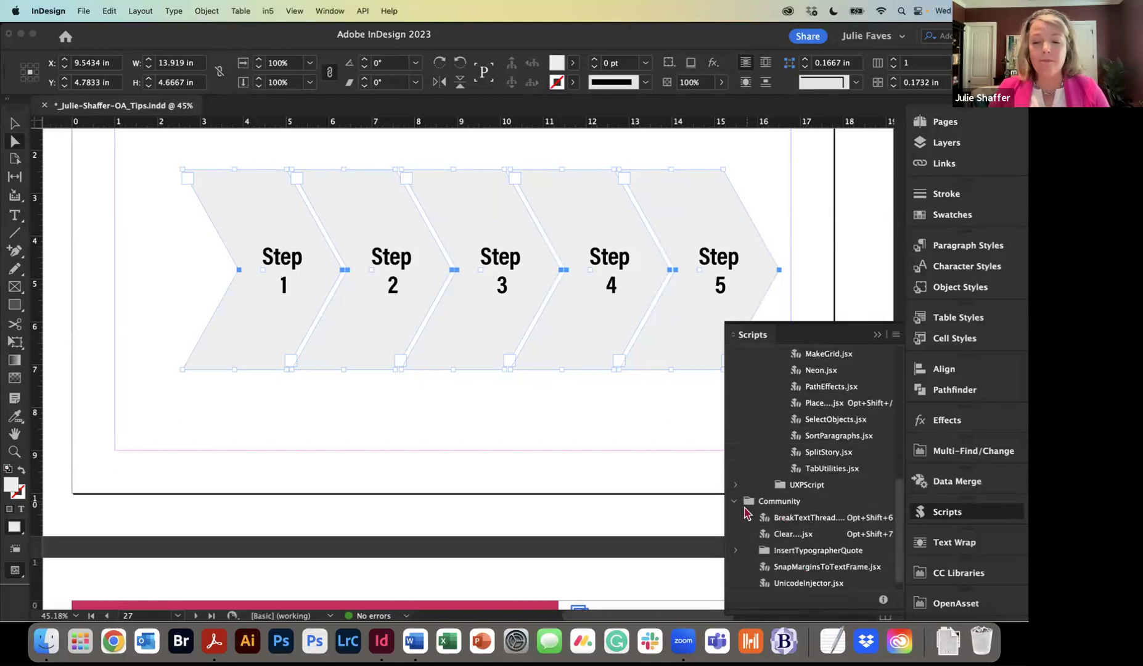
scroll(775, 515, "down", 1)
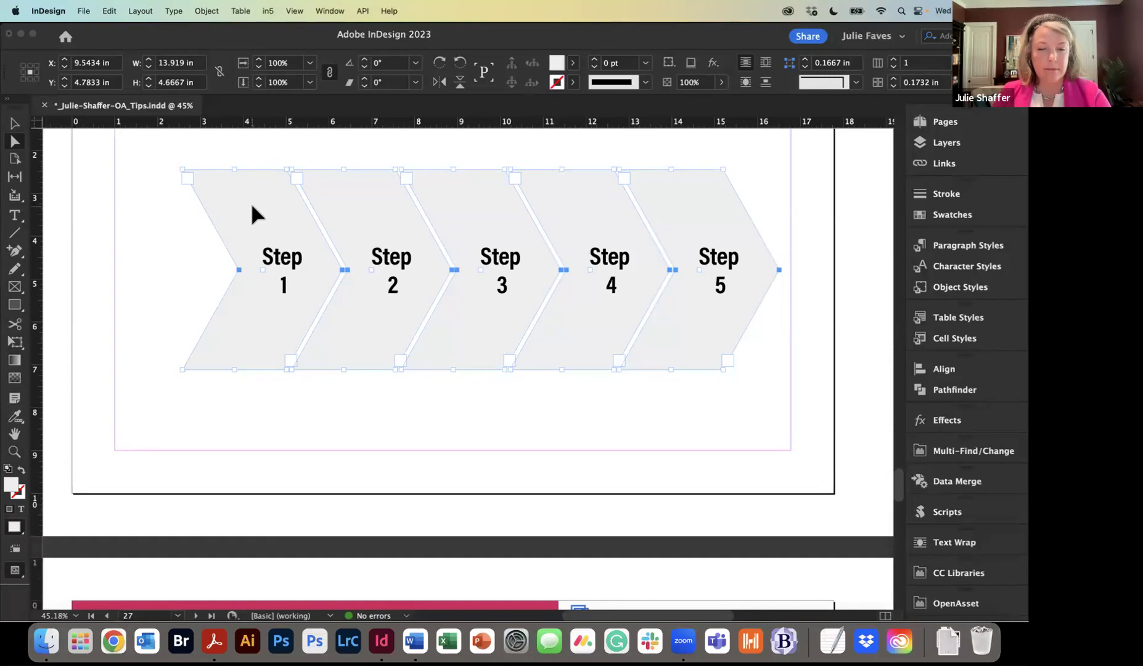
Step: Switch to the Acrobat slides and advance past the Add Points to Shapes tip to the Use Leading Lines slide
key("super+Tab")
key("Right")
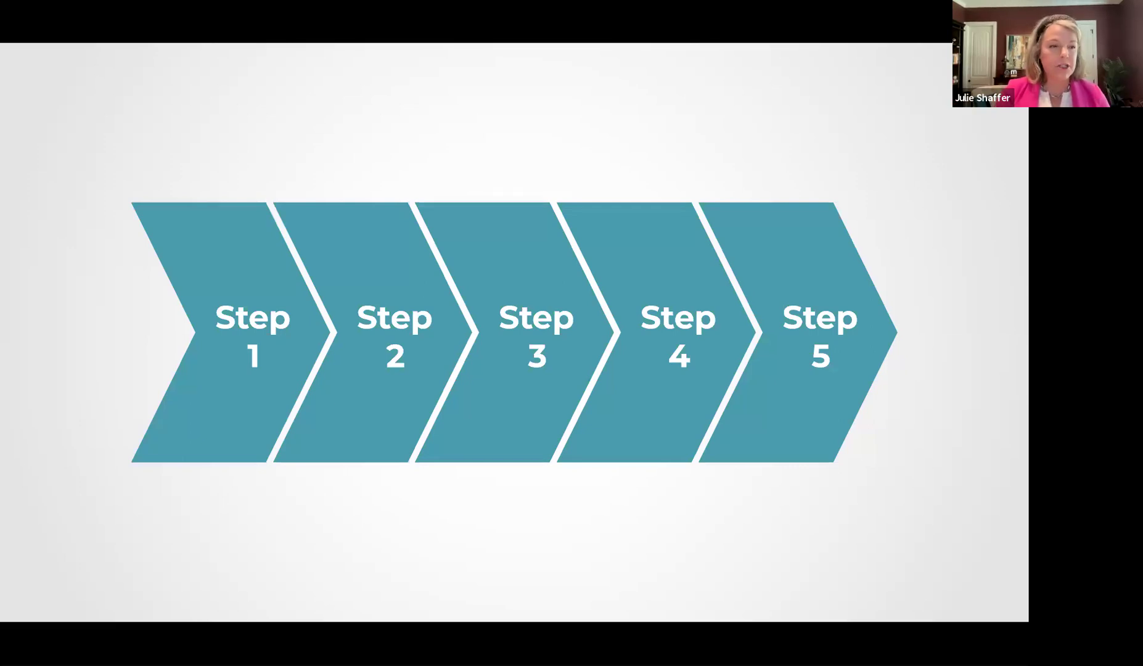
key("Right")
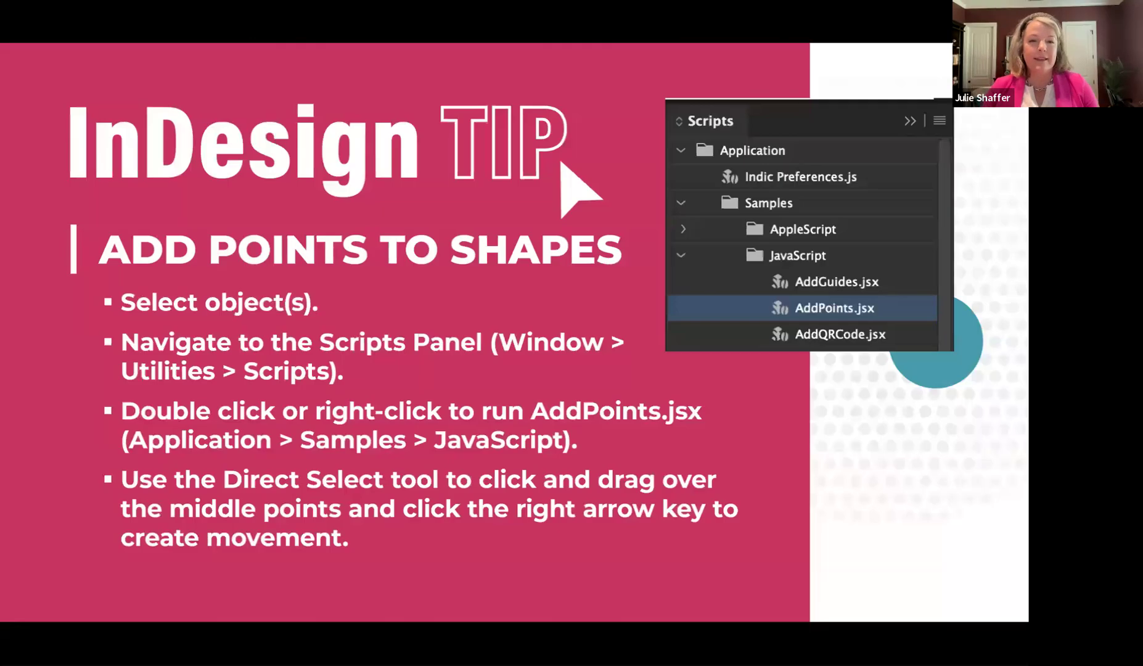
key("Right")
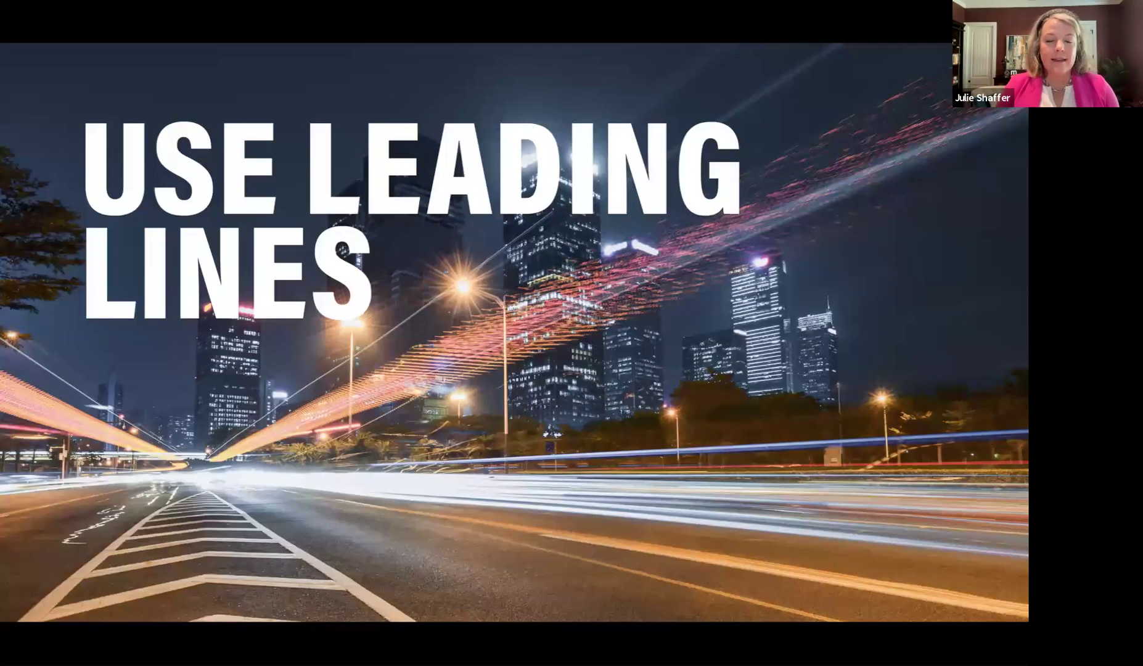
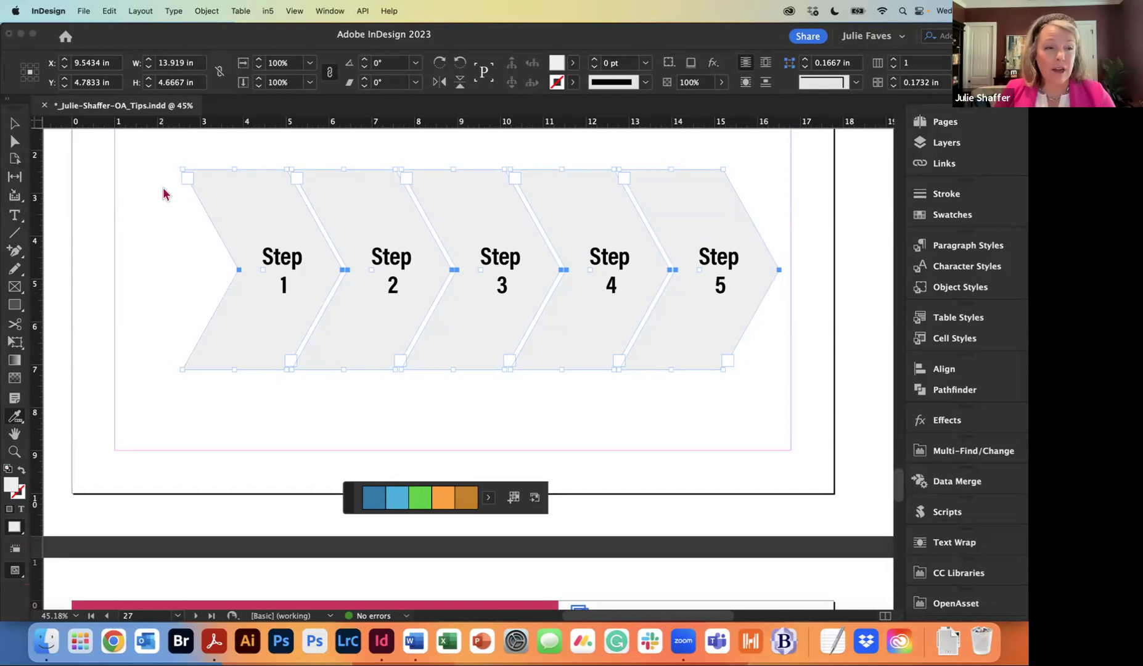
Step: Back in InDesign, look at the available preflight profiles and the preflight options for the document
left_click(324, 616)
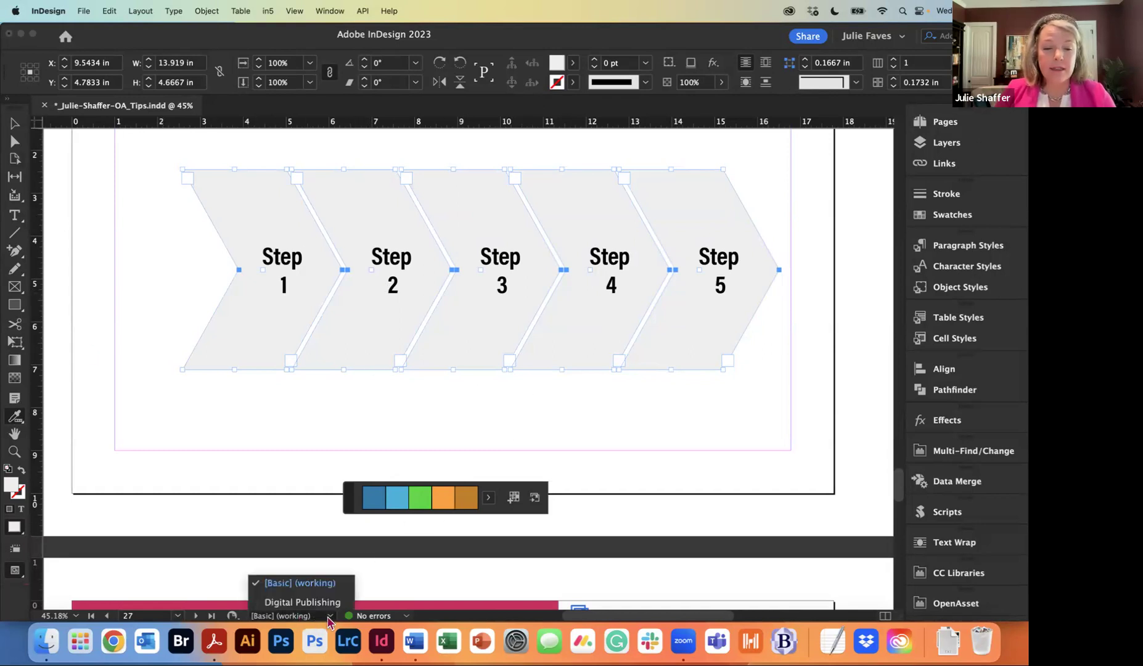
left_click(407, 616)
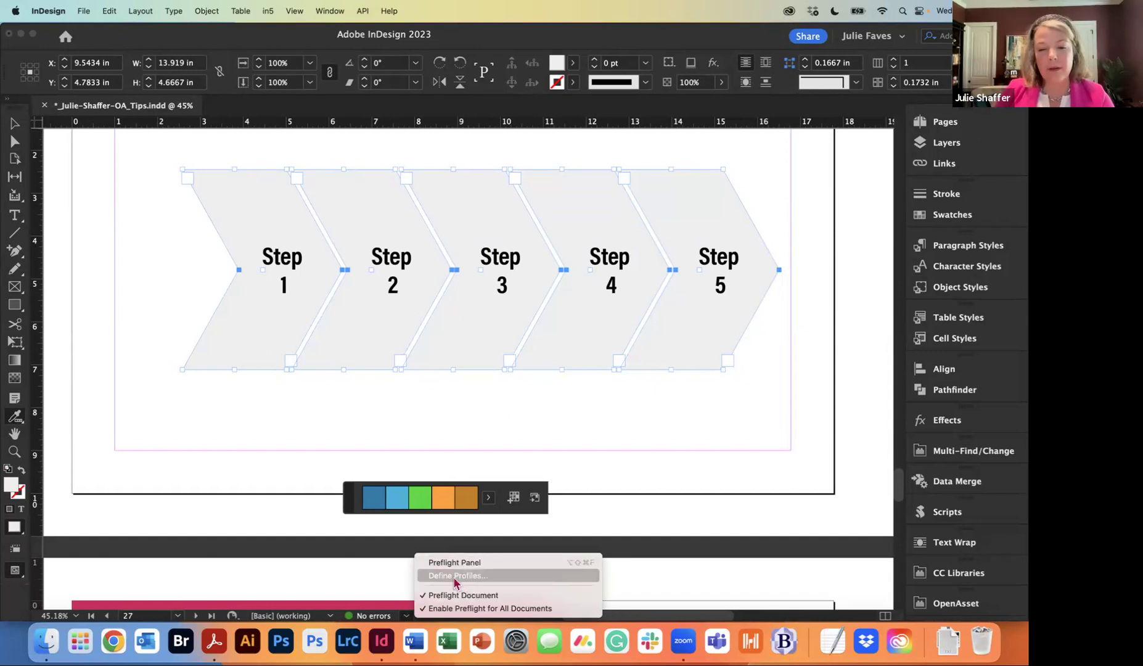
left_click(331, 618)
left_click(331, 616)
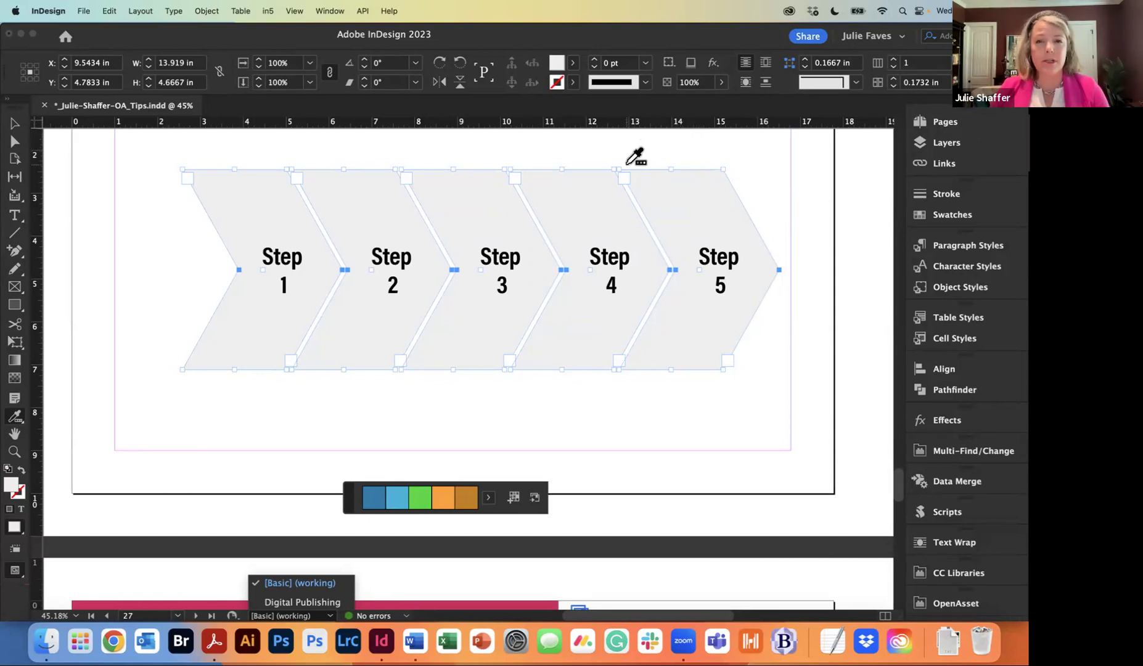
Step: Deselect the five Step chevrons with the Selection tool and hide the Scripts list
left_click(15, 124)
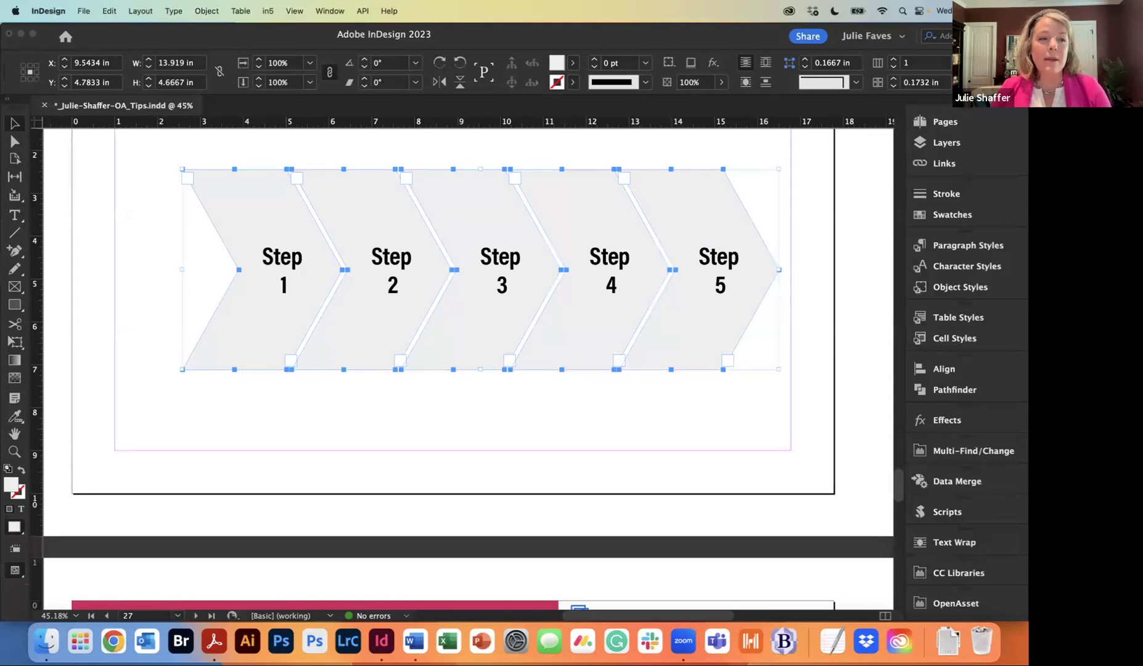
left_click(284, 440)
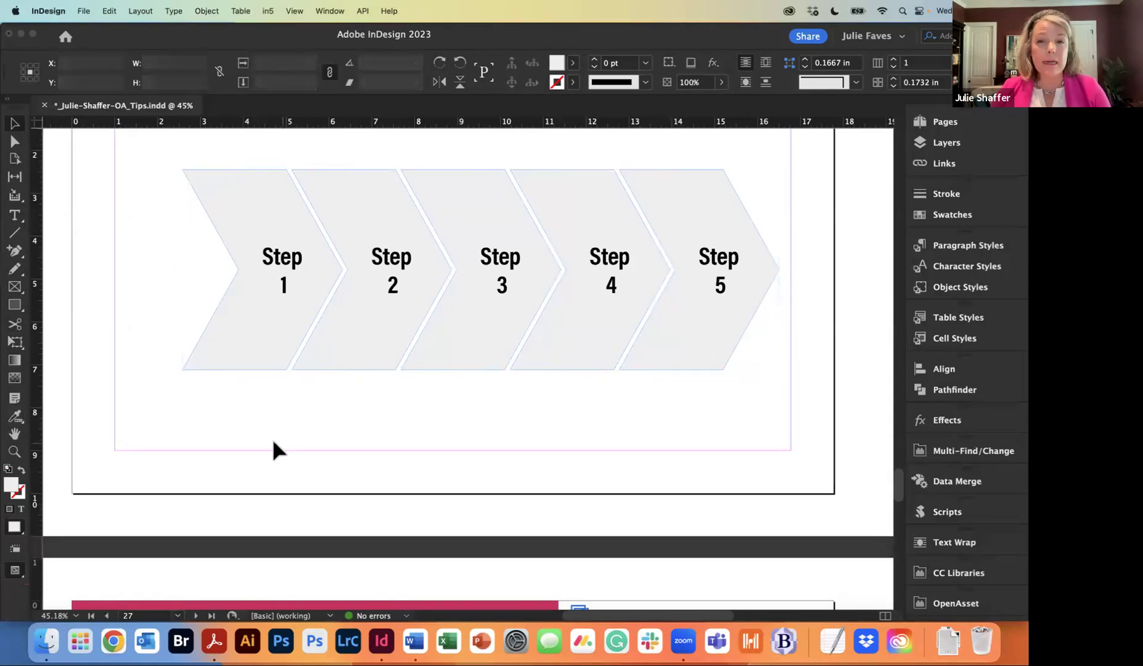
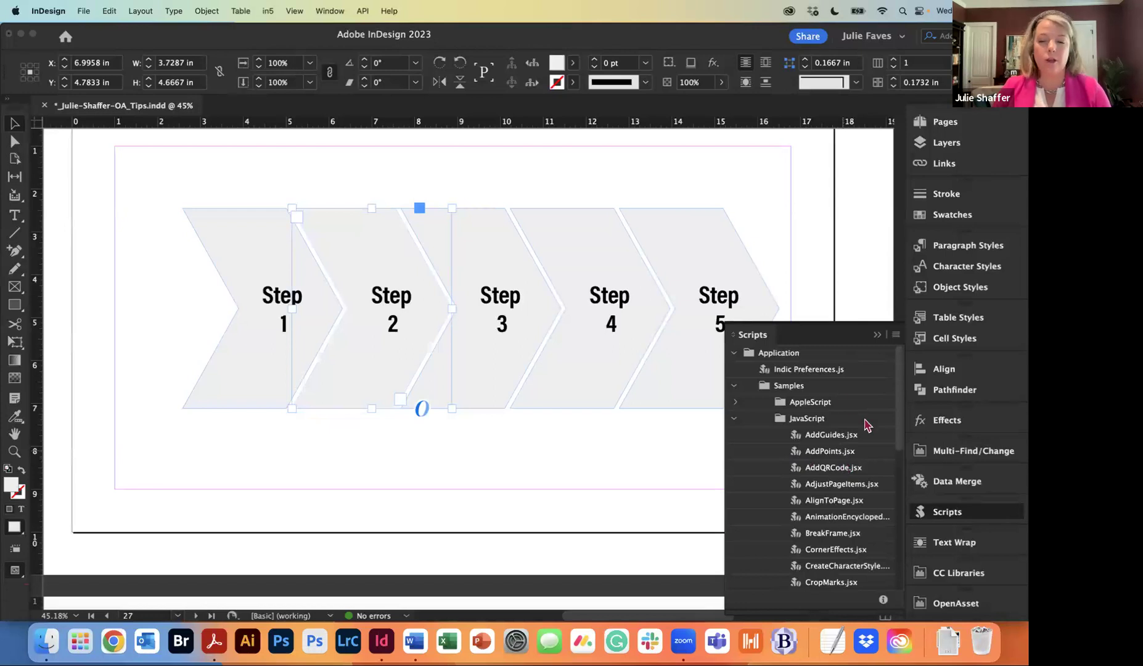
left_click(877, 334)
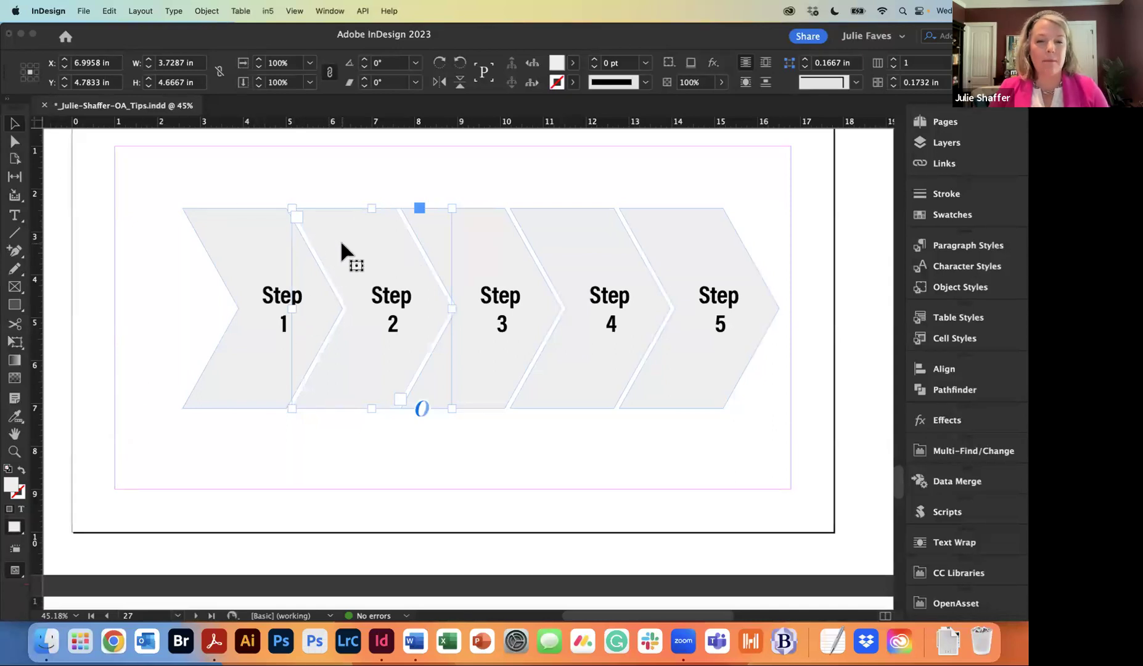
Step: Move the Step 2 chevron partly off the page's left edge and place the Step 1 chevron so it overlaps Step 2
left_click_drag(353, 249, 283, 241)
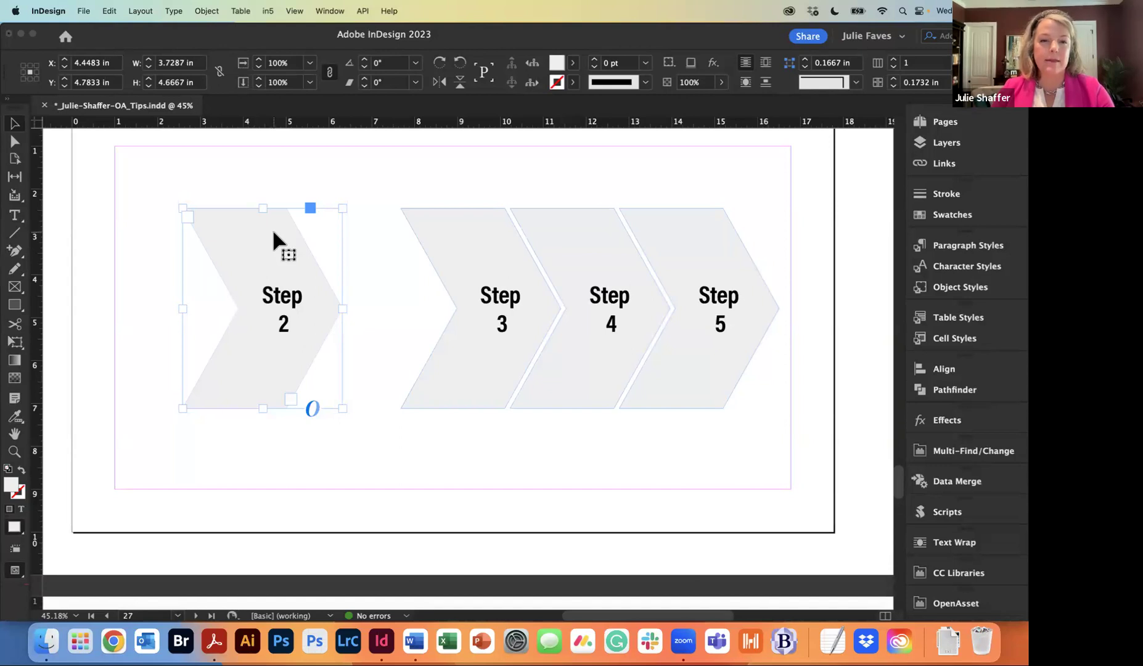
left_click_drag(272, 228, 97, 227)
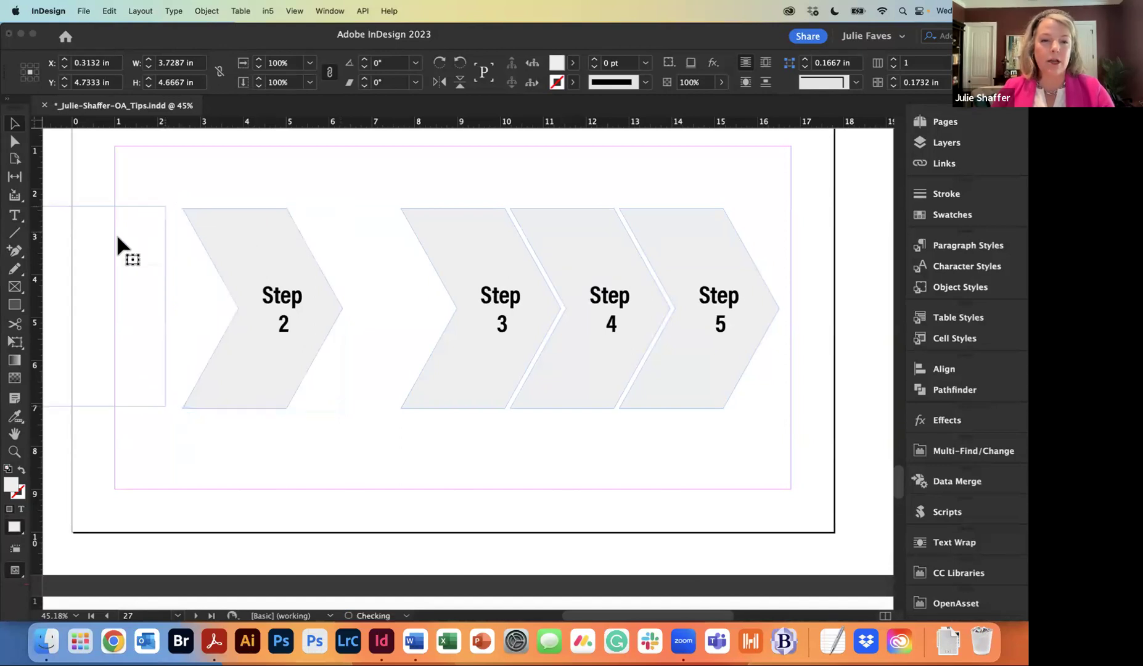
left_click(263, 235)
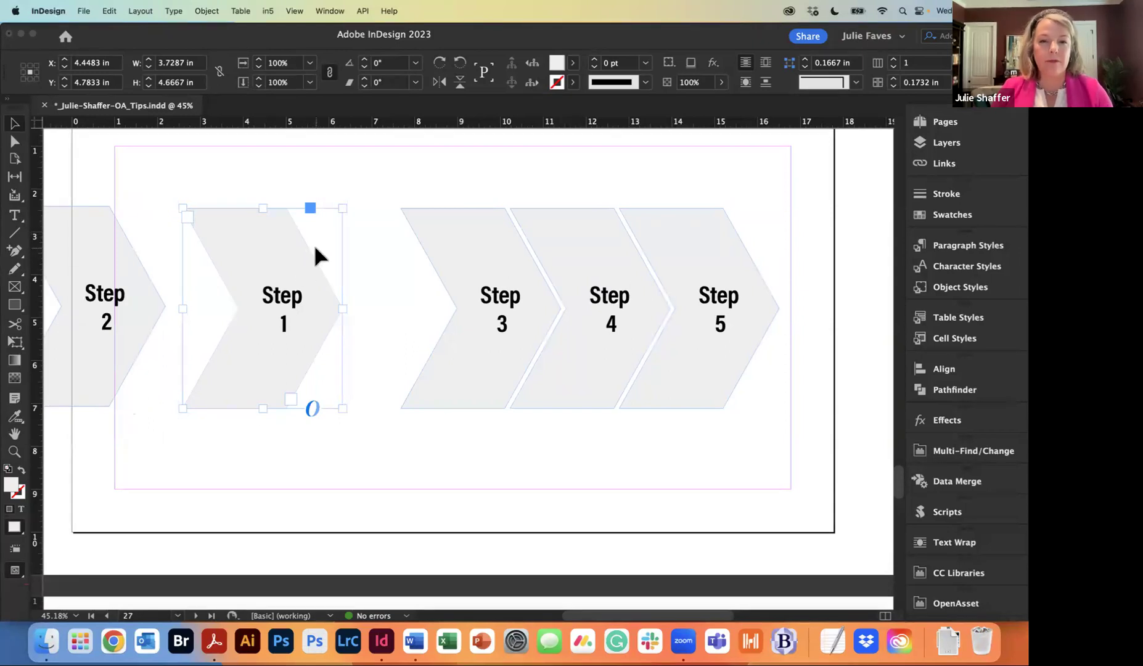
left_click_drag(276, 246, 162, 219)
left_click_drag(147, 289, 147, 291)
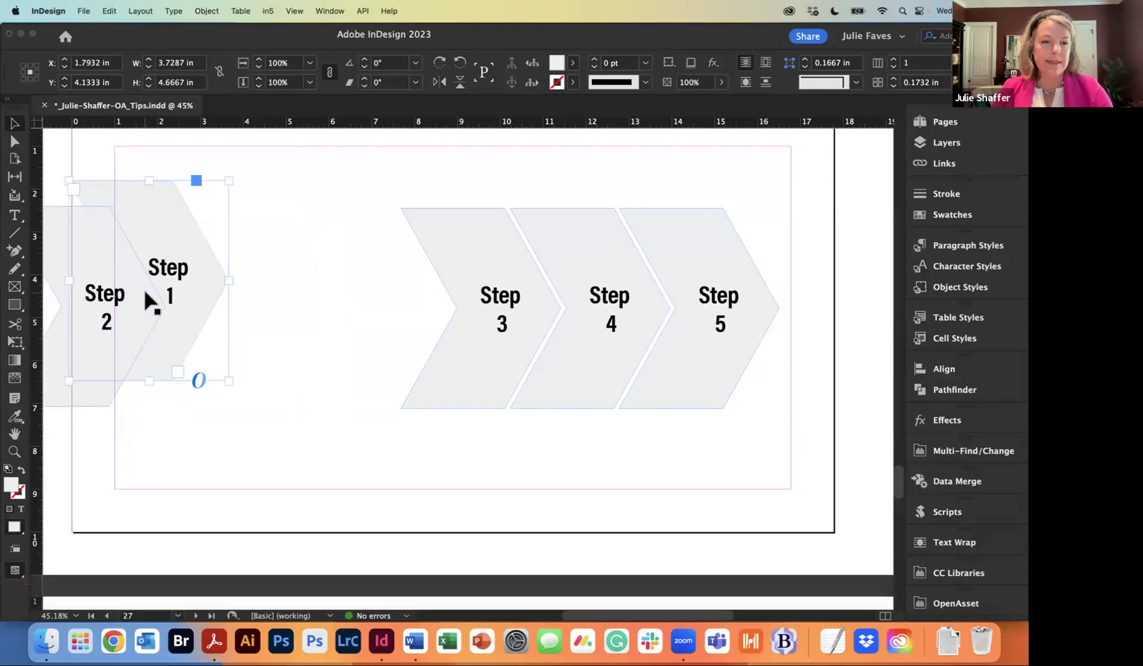
Step: Move the overlapping Step 1 and Step 2 chevrons together back onto the page beside Step 3 and deselect them
double_click(148, 302)
left_click(143, 295)
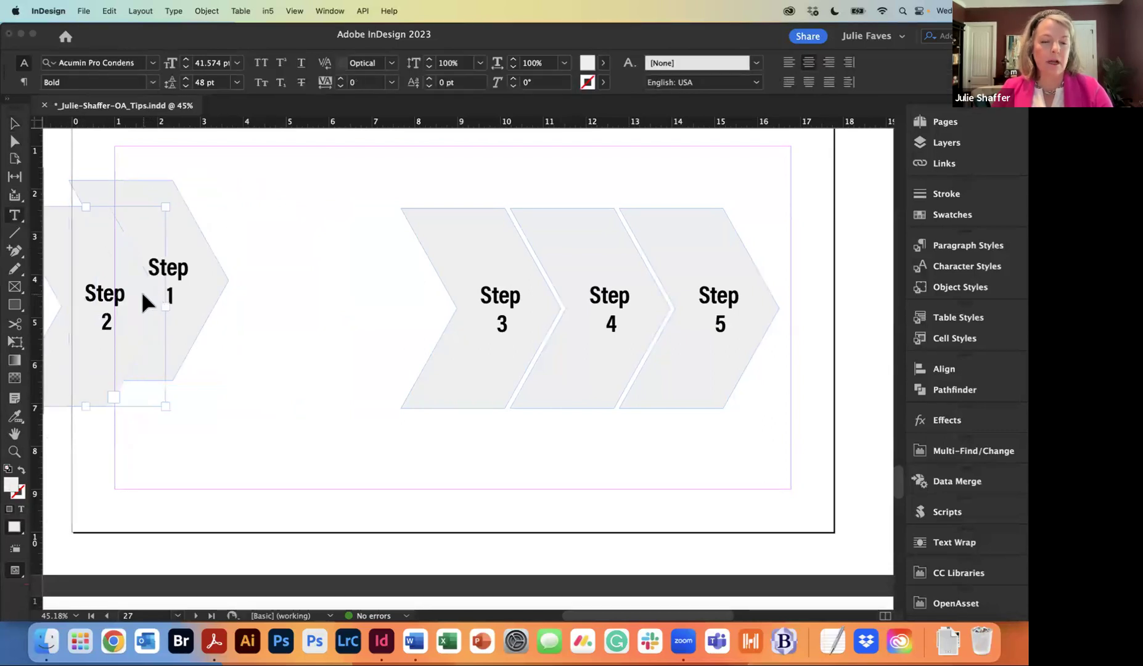
left_click(22, 126)
left_click_drag(136, 305, 313, 314)
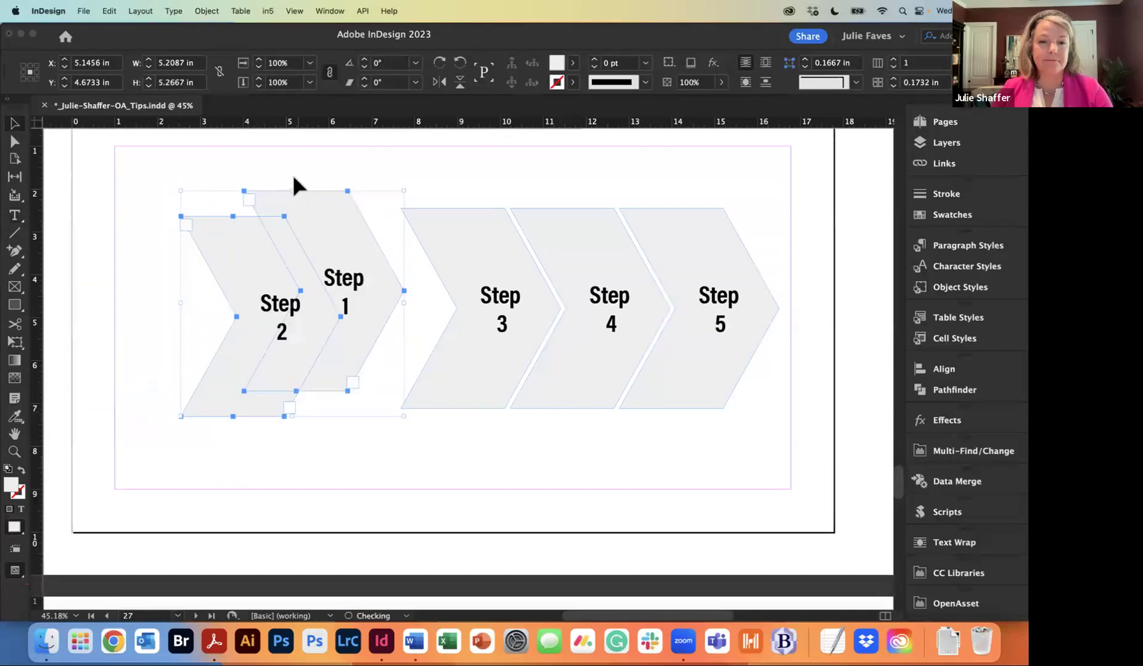
left_click(290, 186)
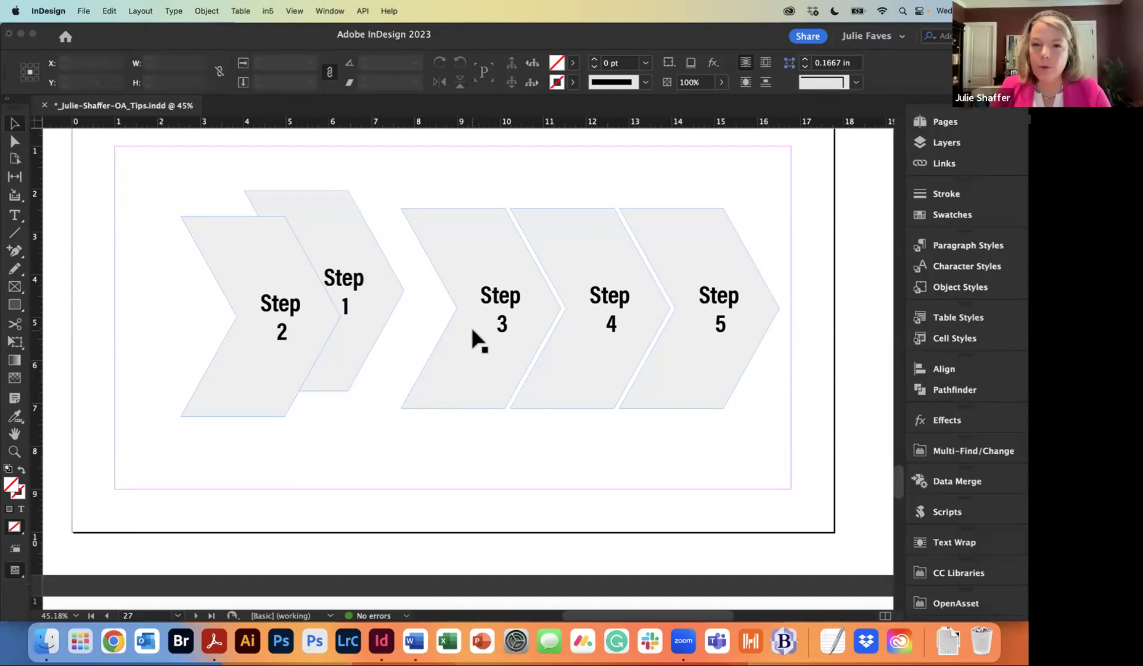
Step: Separate the overlapping chevrons by moving Step 2 toward the page's left margin and placing Step 1 between Step 2 and Step 3
left_click(234, 269)
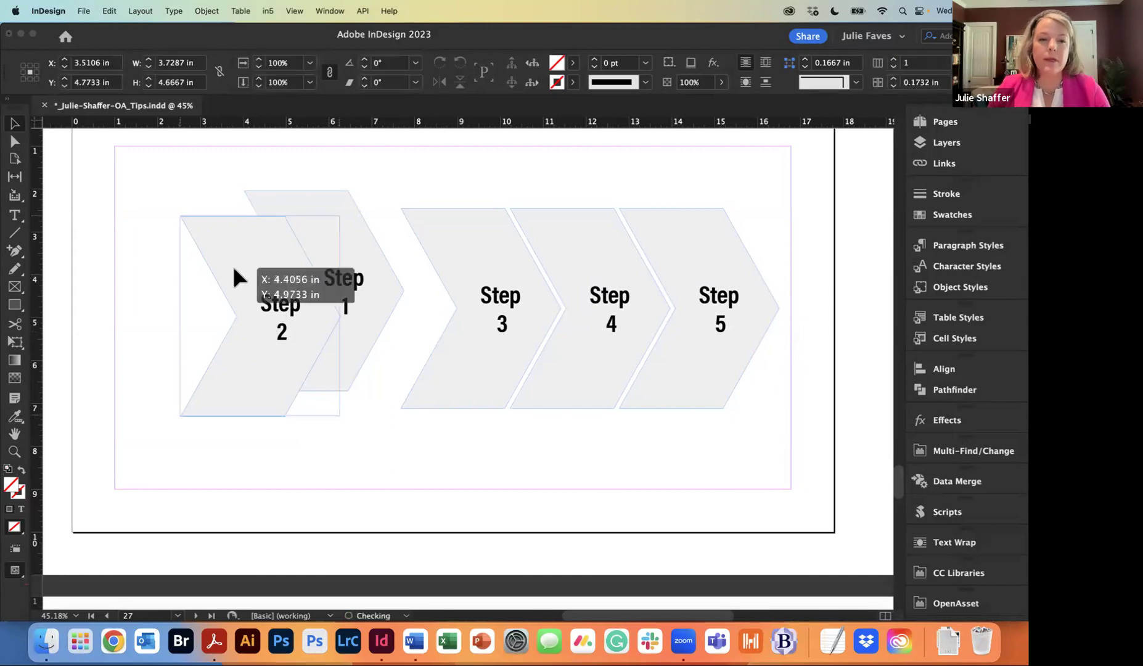
left_click_drag(234, 270, 188, 259)
left_click_drag(341, 271, 370, 286)
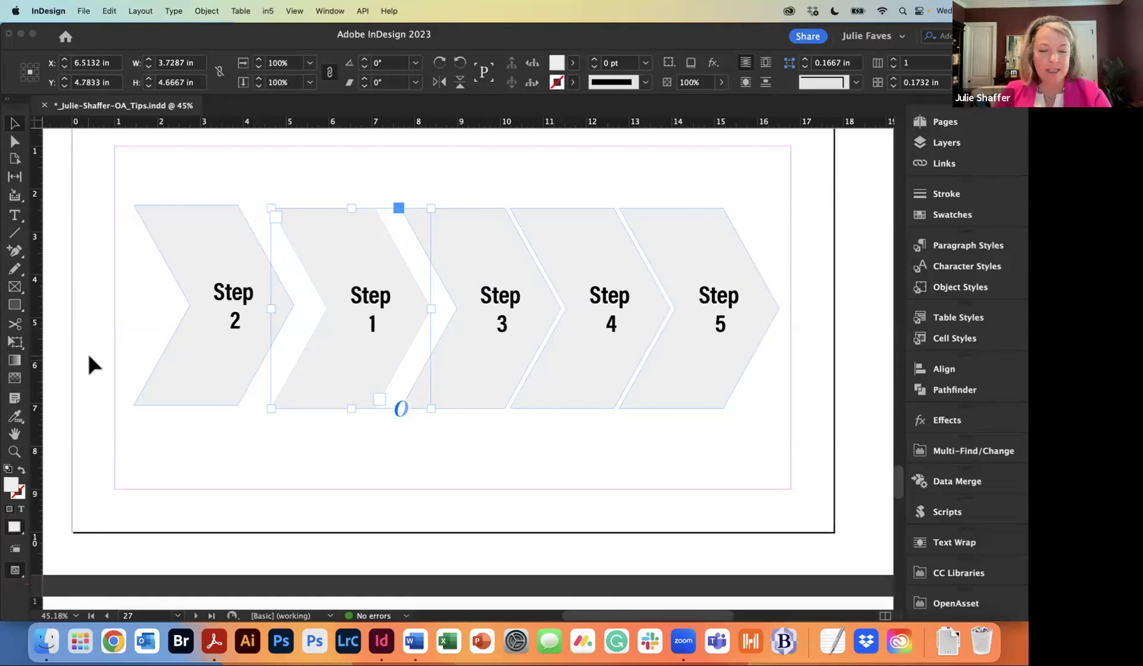
Step: Switch to the presentation PDF in Acrobat and go back to the Productivity Unleashed workshop slide on page 72
key("super+Tab")
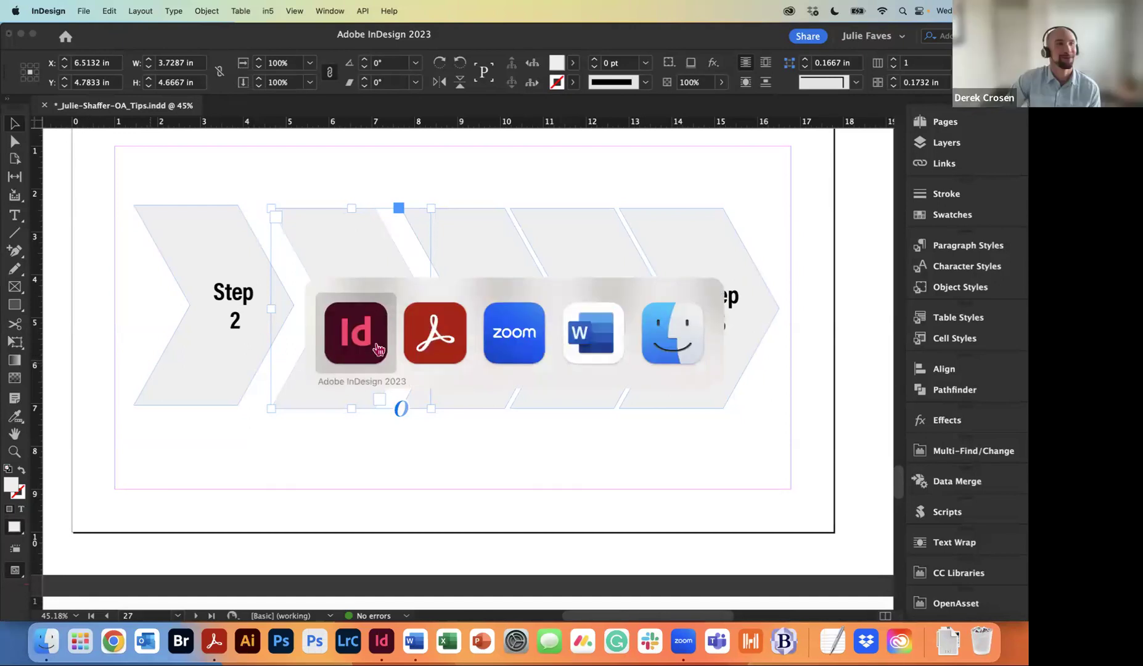
key("Left")
key("Left")
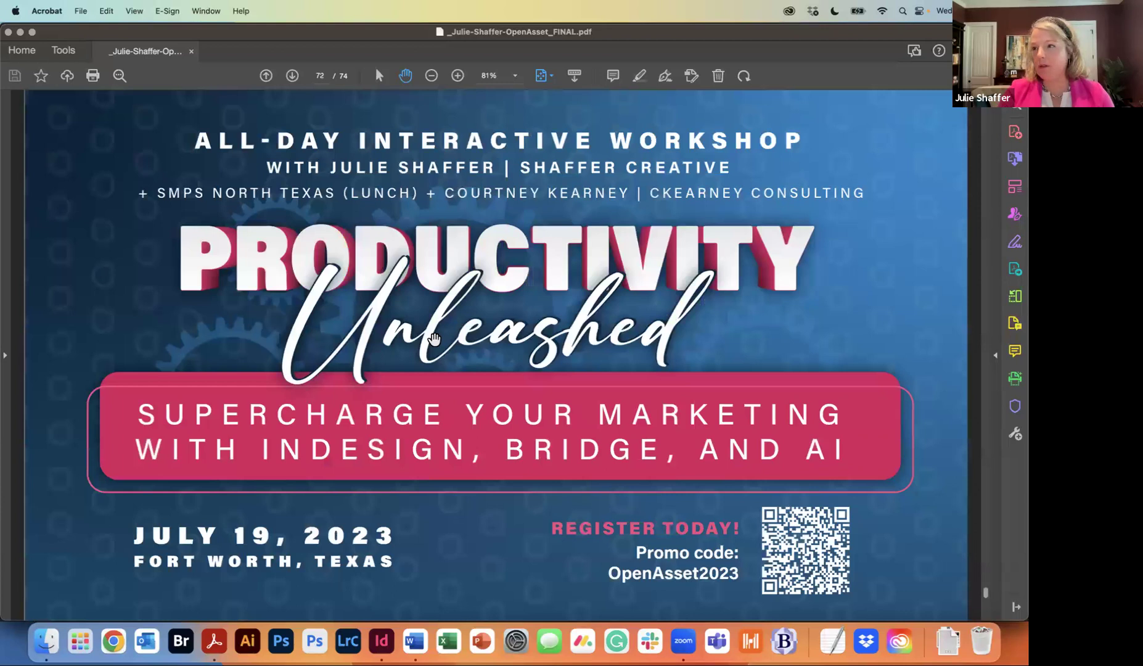
key("Left")
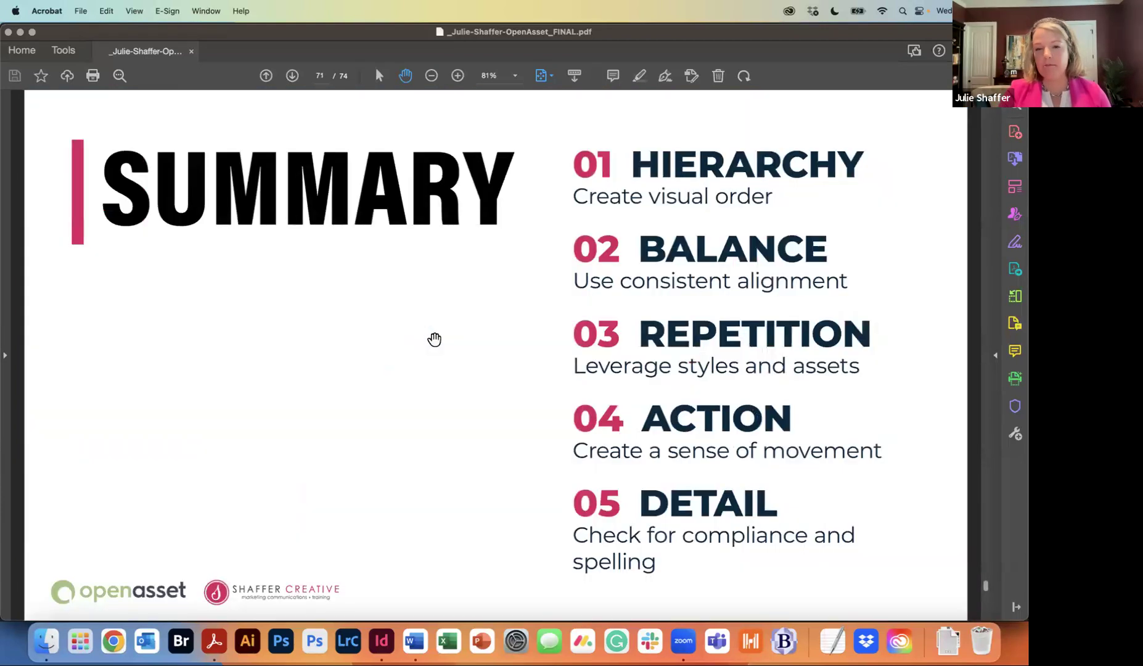
key("Right")
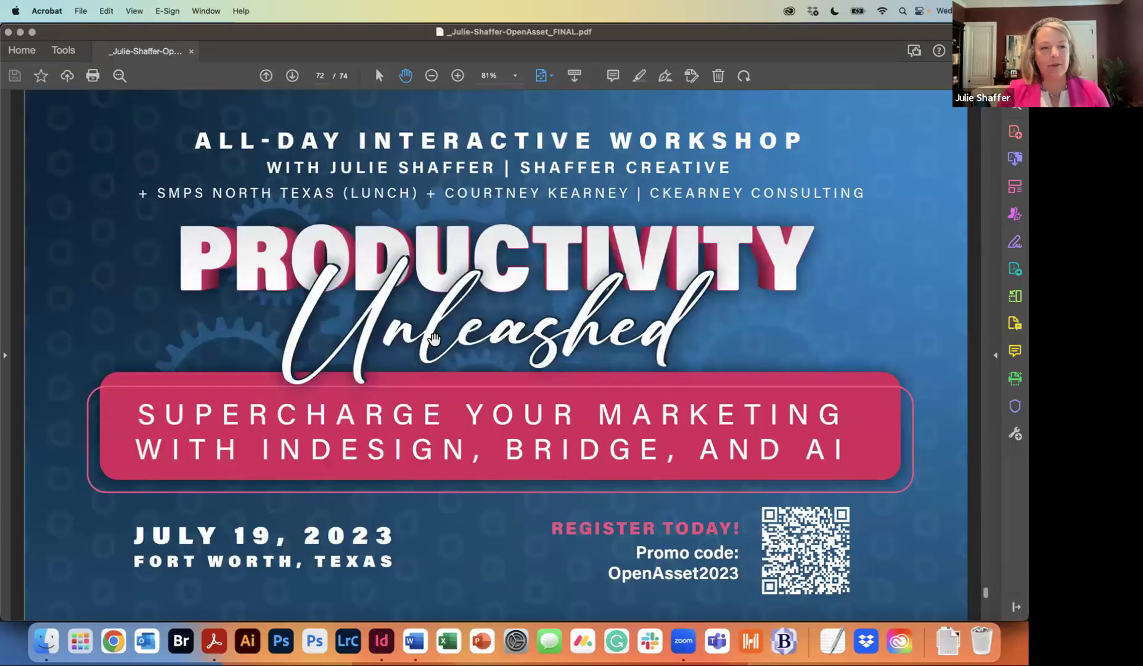